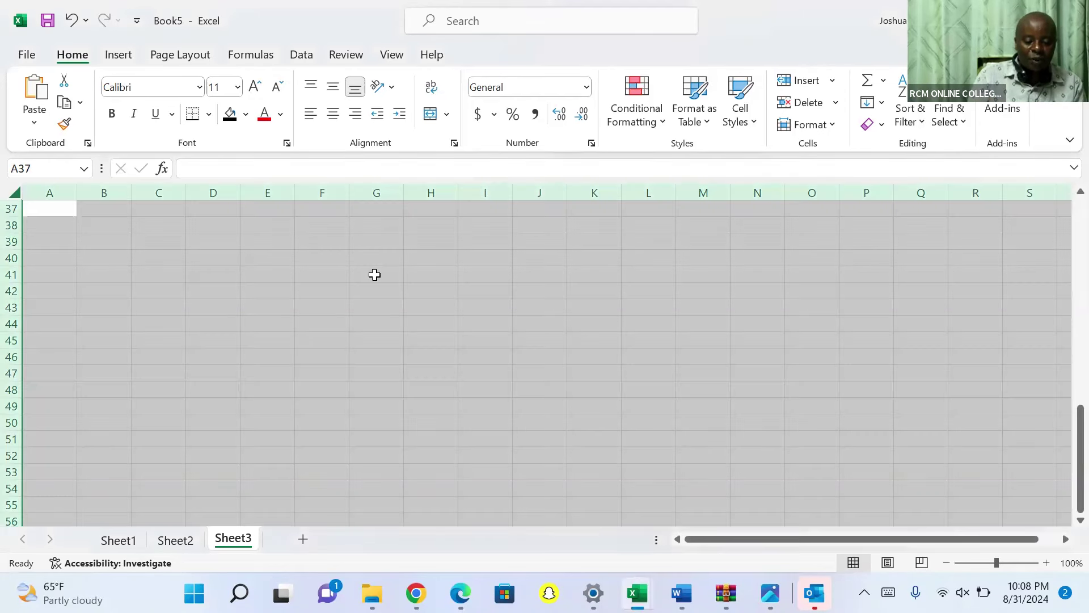
Step: Label cell G41 "Loan" and enter the loan amount 15,000,000 in H41
click(374, 275)
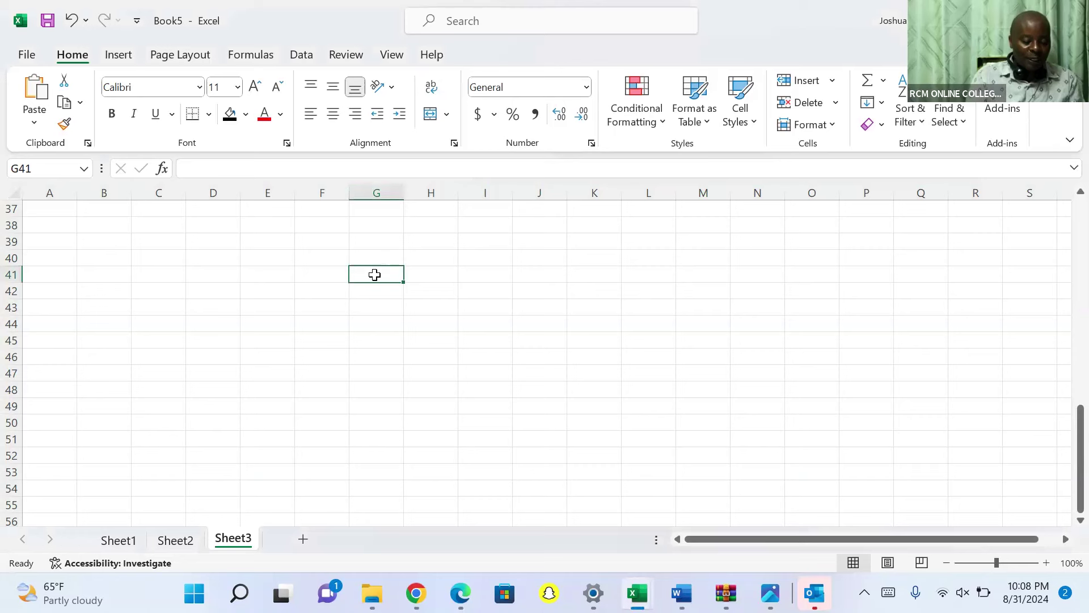
text(Loan)
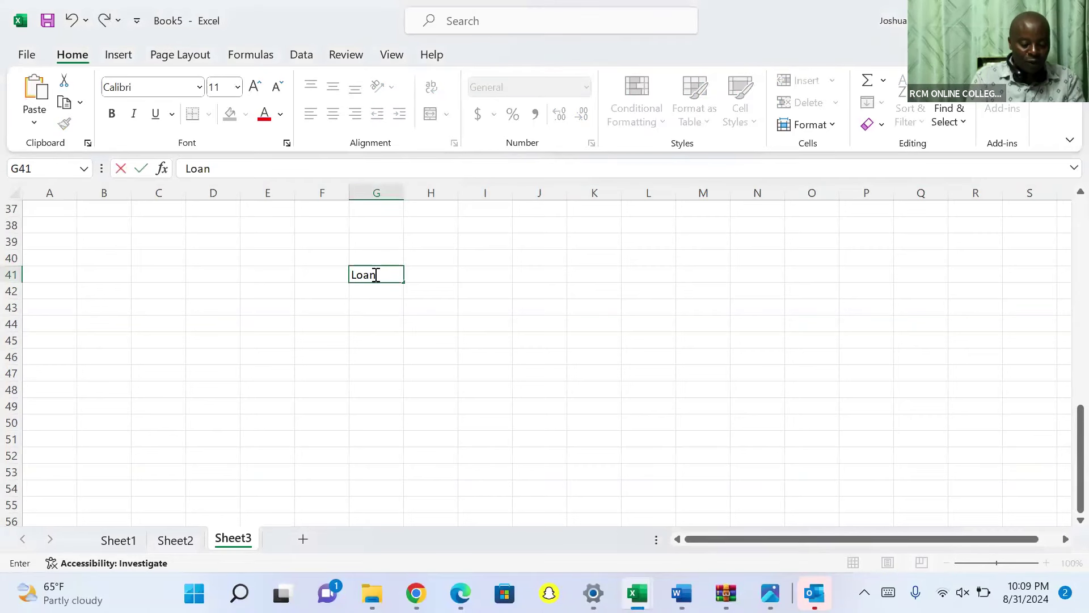
key(Tab)
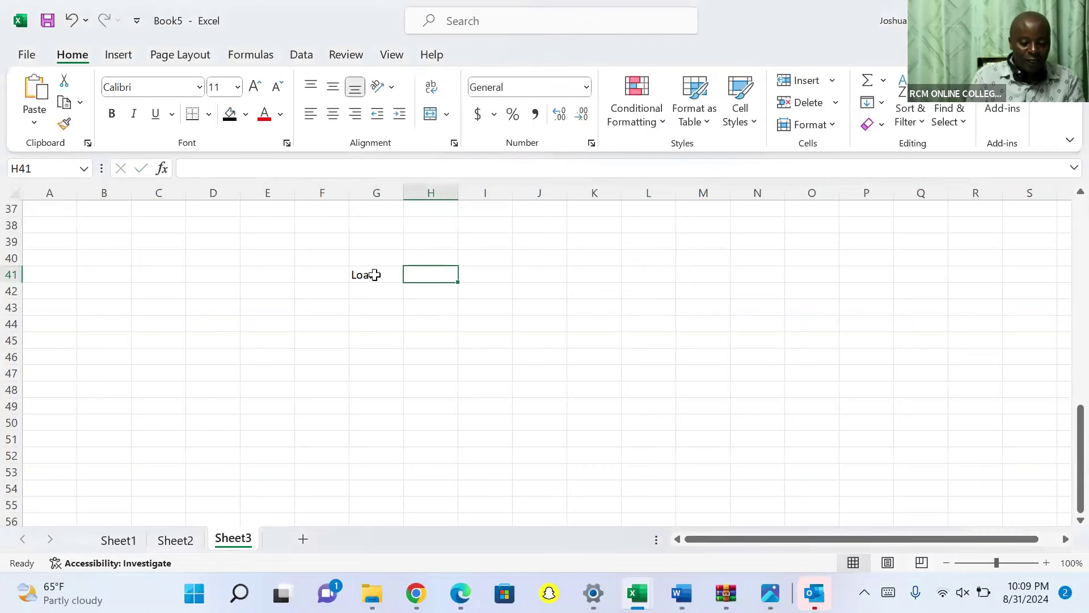
text(15)
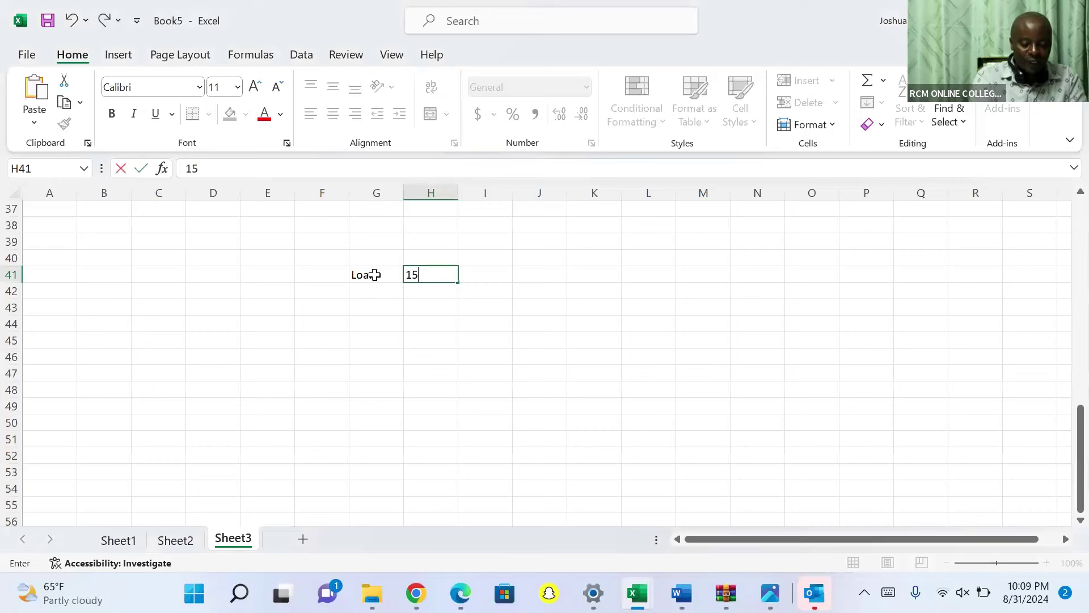
text(,00)
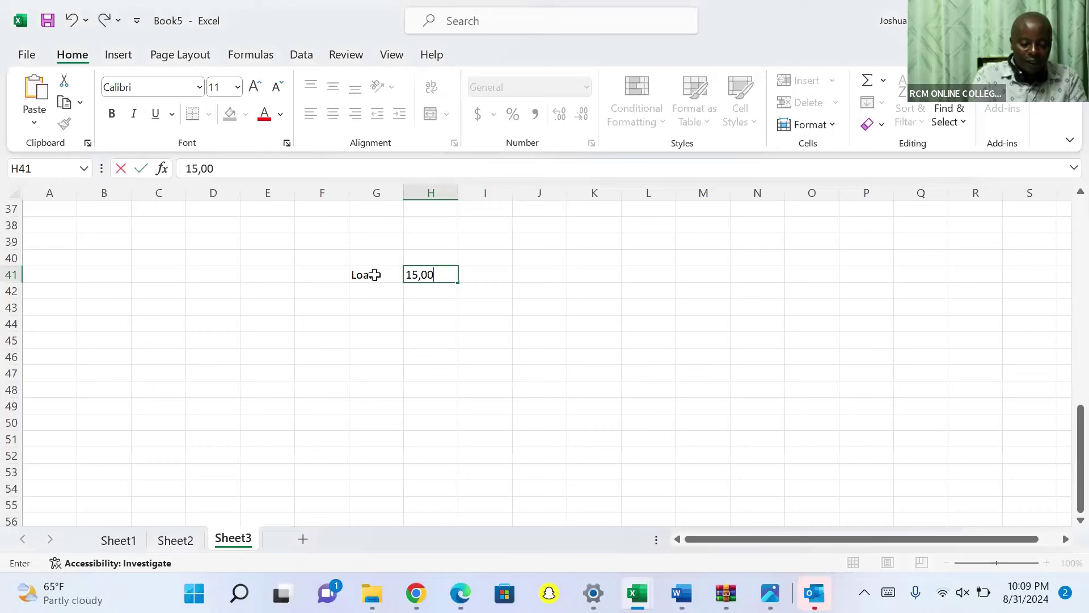
text(0,000)
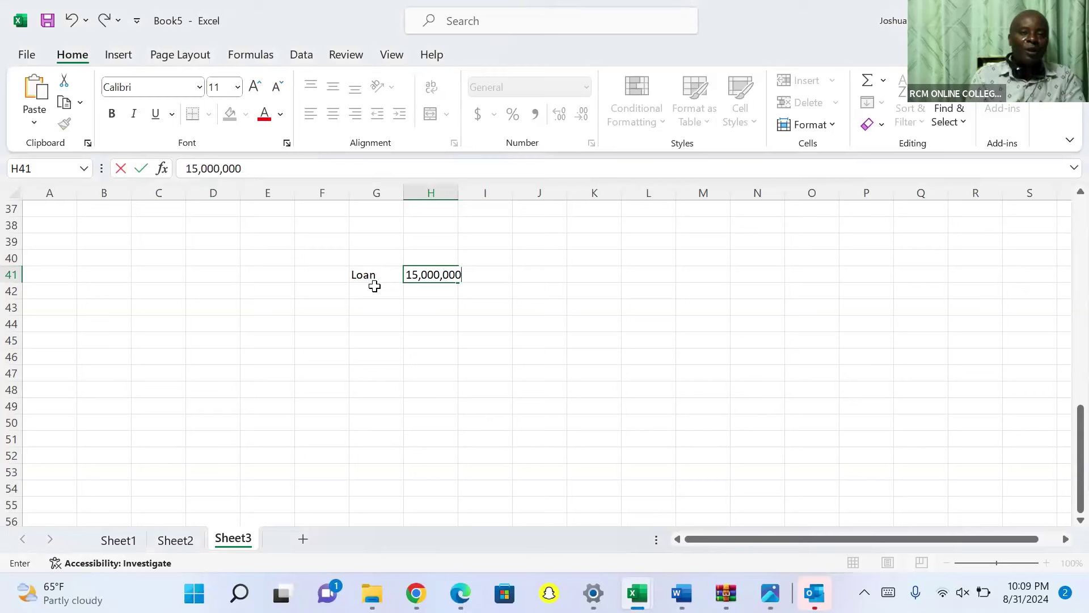
Step: Add the label "NOY" in G42 and enter 10 in H42 as the number of years
click(375, 290)
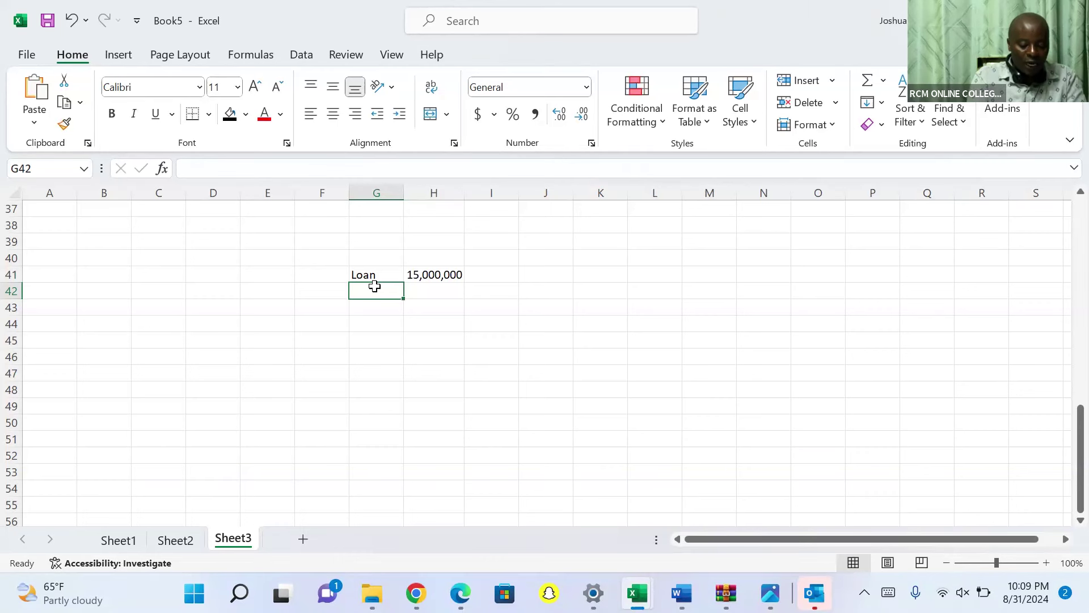
text(NOY)
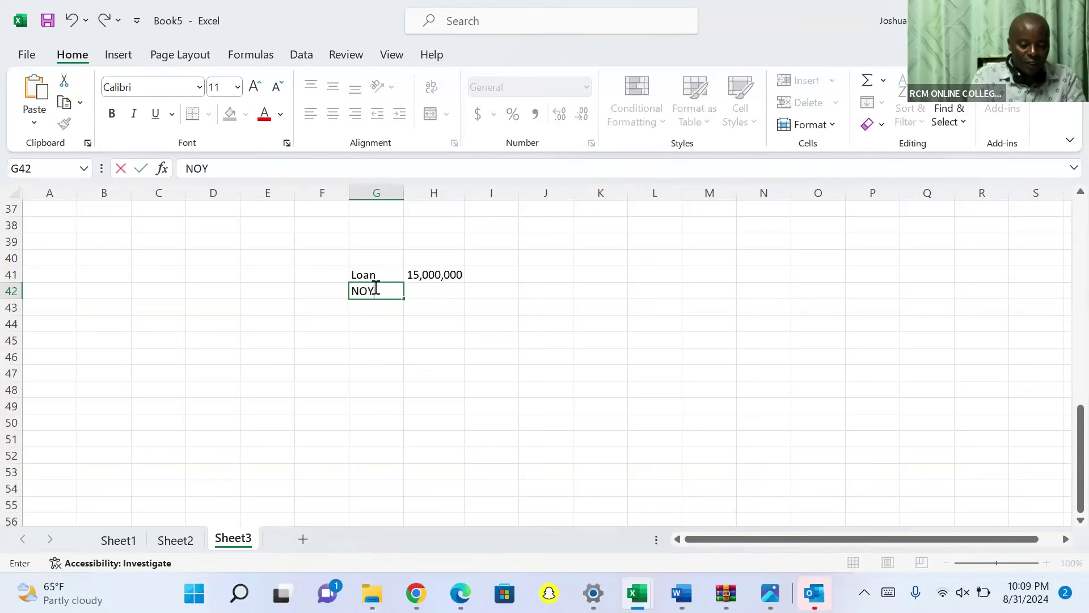
key(Tab)
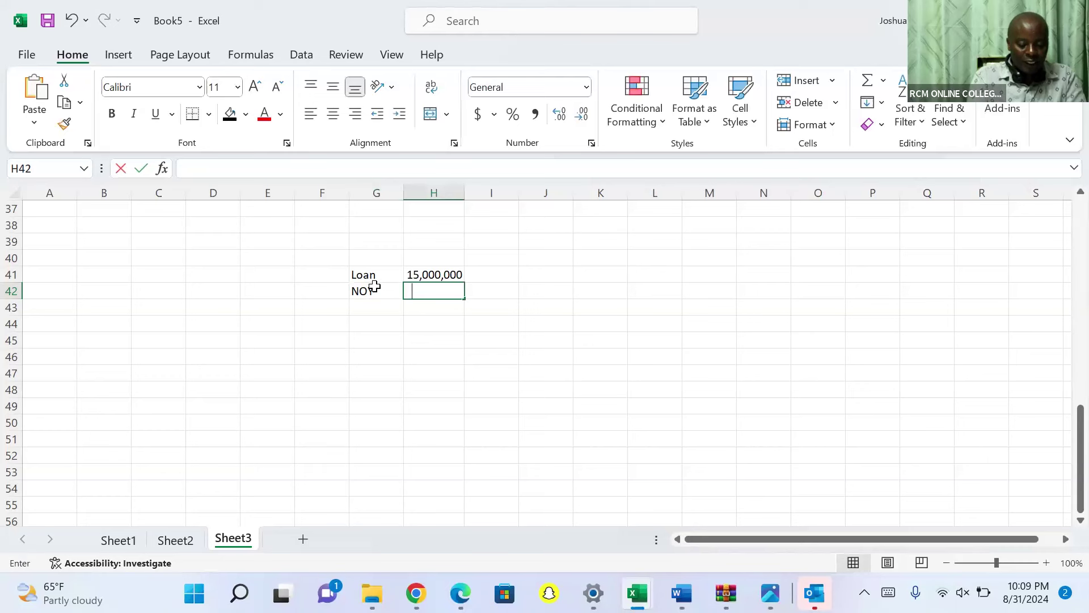
text(10)
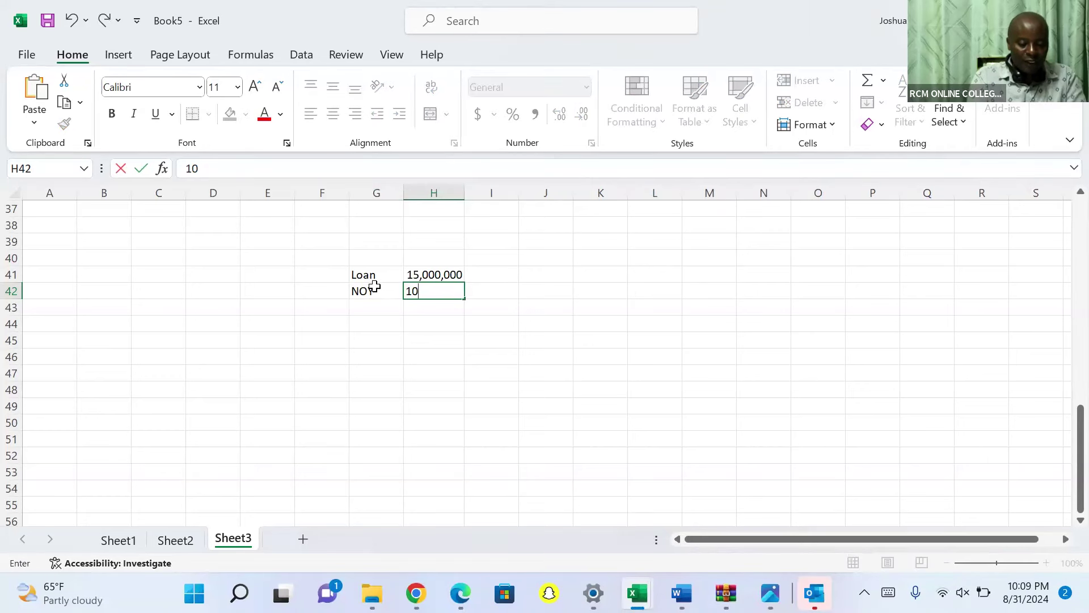
Step: Add the label "Int pa" in G43 and enter the annual interest rate of 18% in H43
click(361, 308)
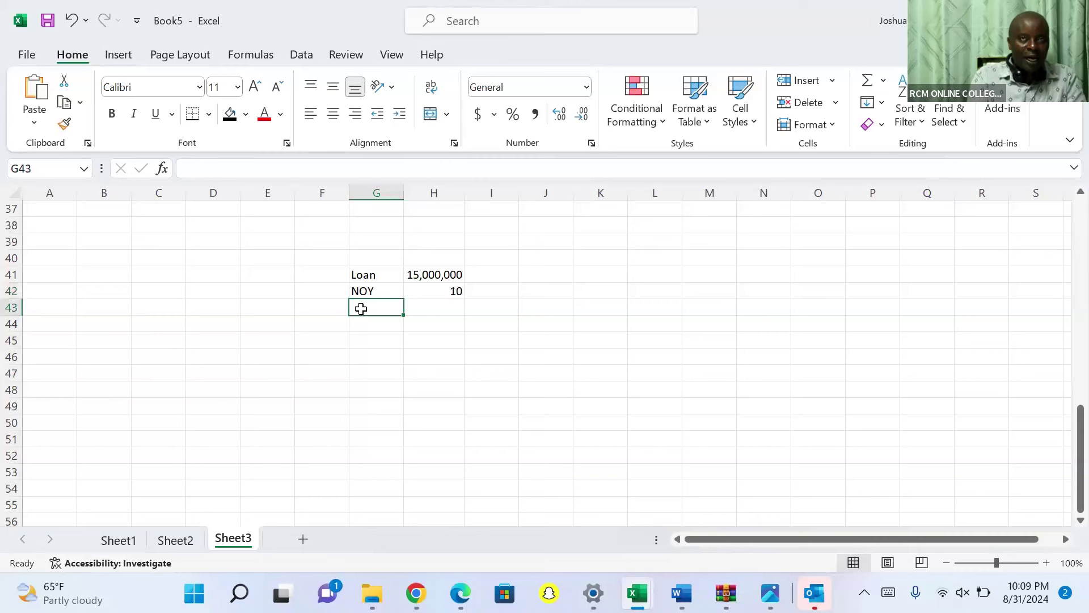
text(I)
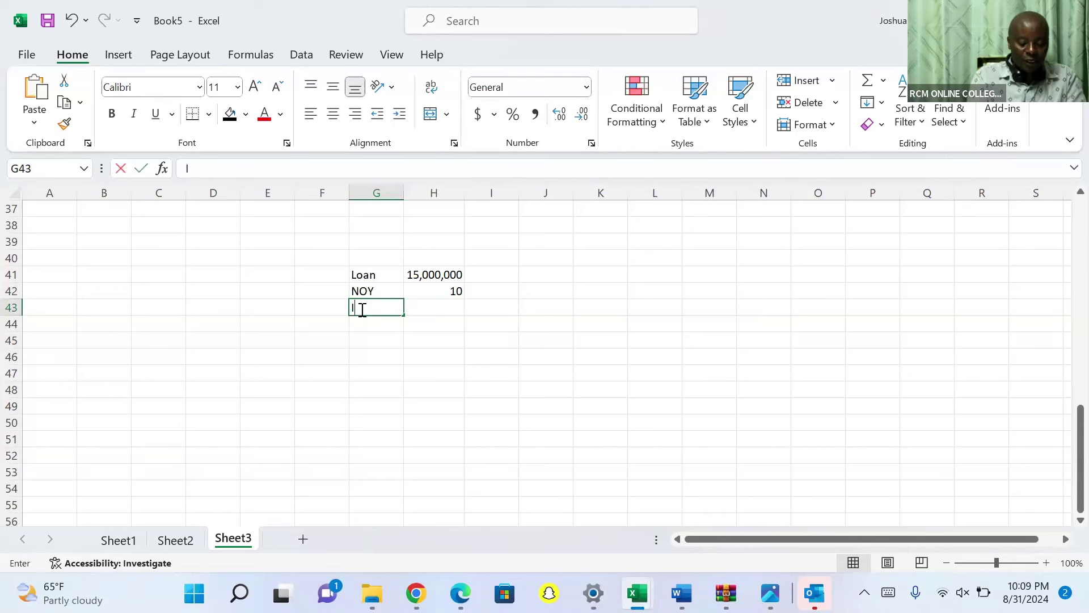
text(nt pa)
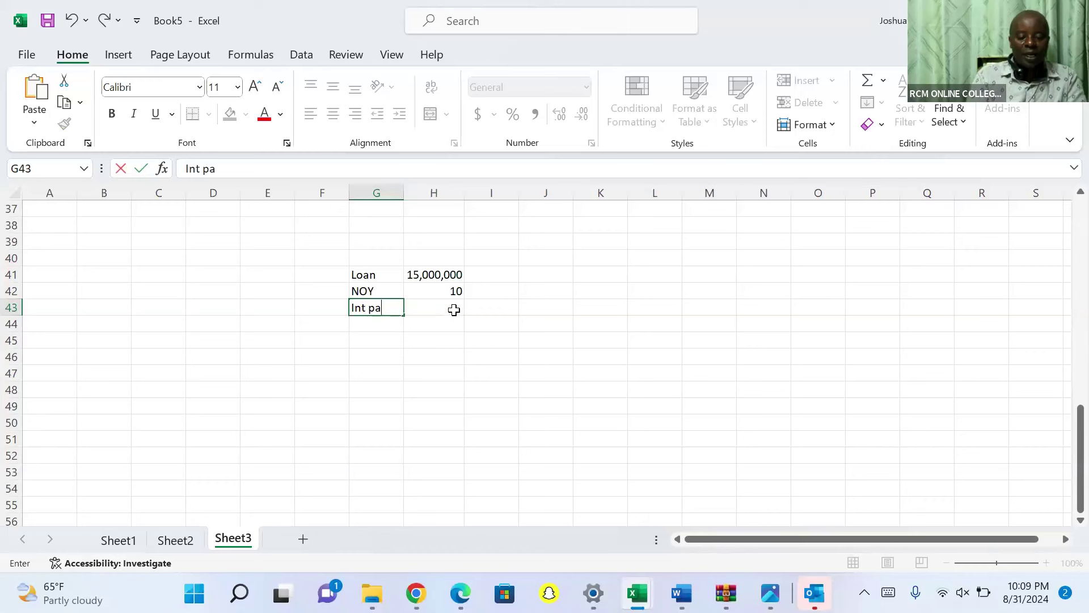
click(454, 309)
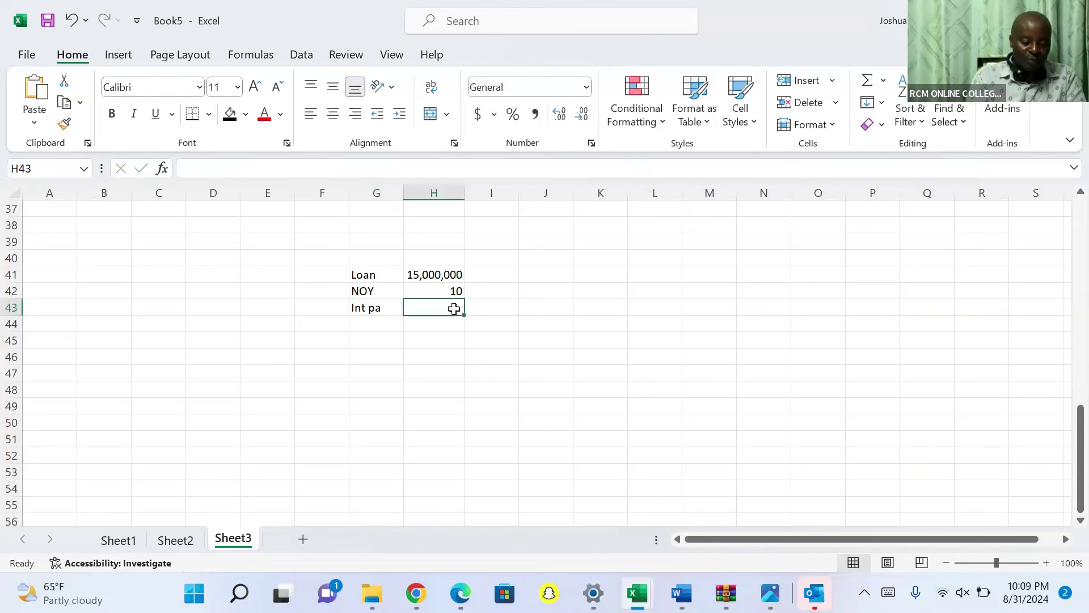
text(18%)
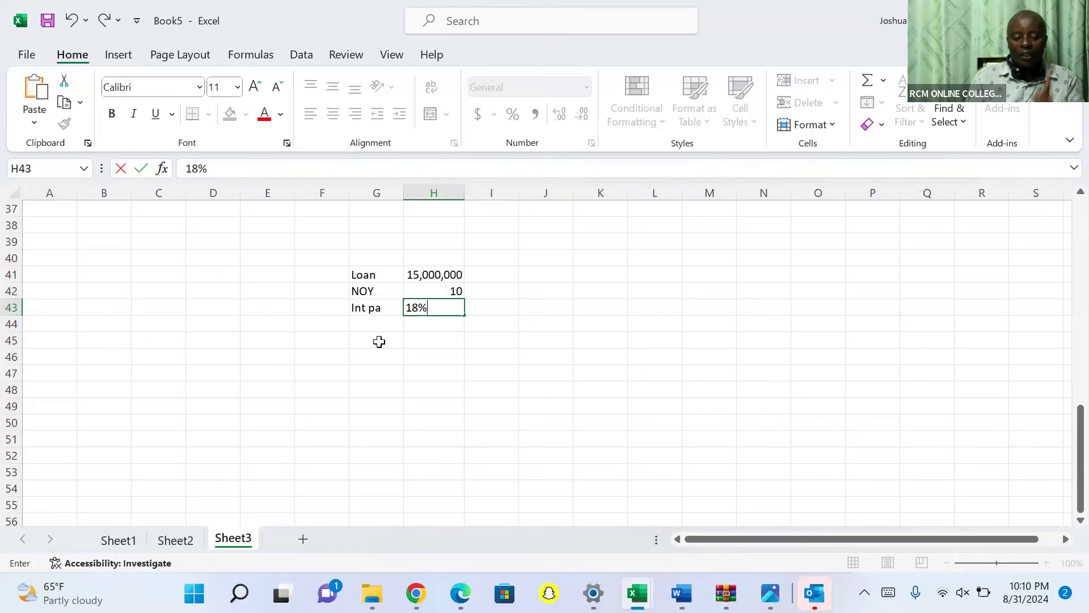
click(379, 340)
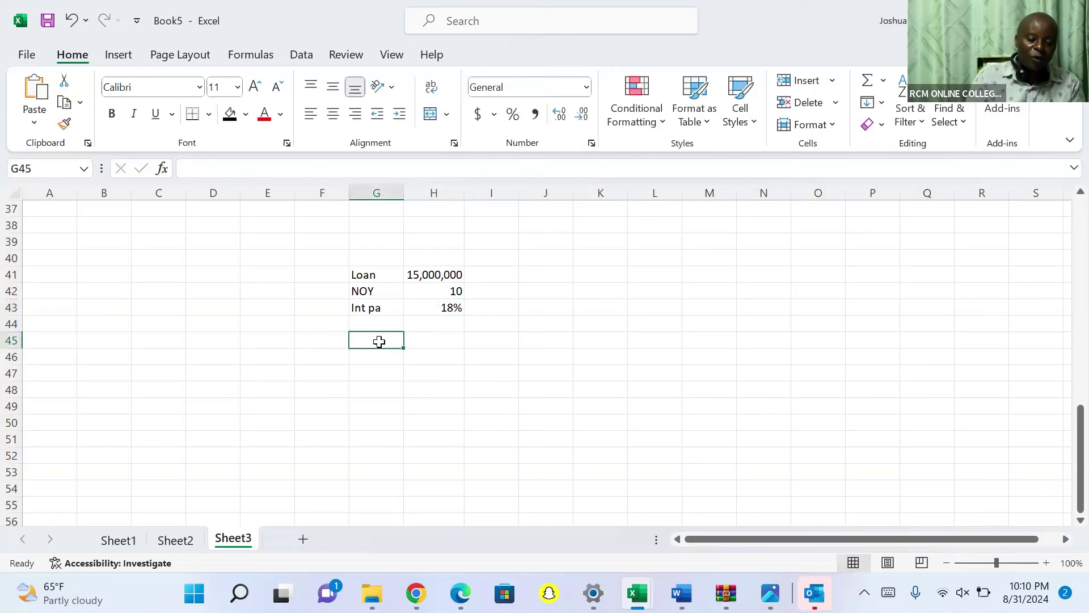
Step: Label G44 "NOM" and calculate the number of months in H44 with the formula =H42*12
click(377, 327)
text(NOM)
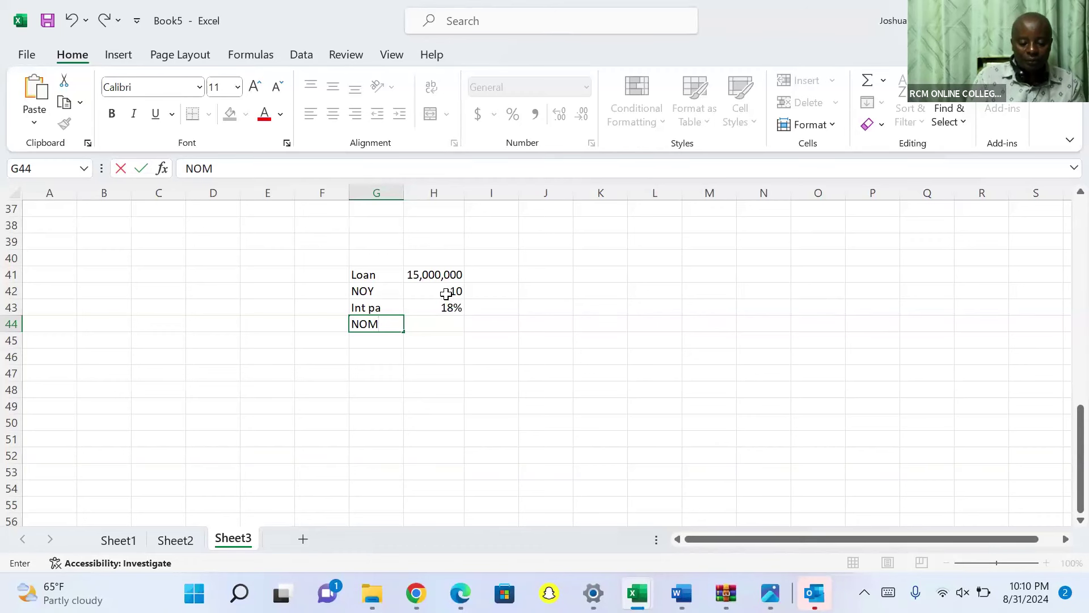
click(447, 322)
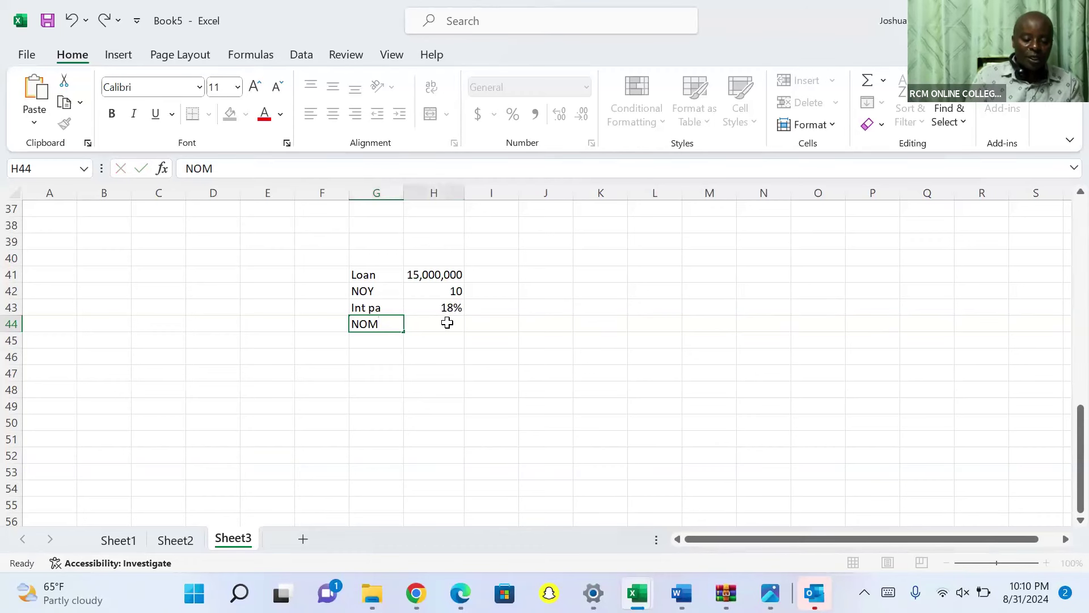
text(=)
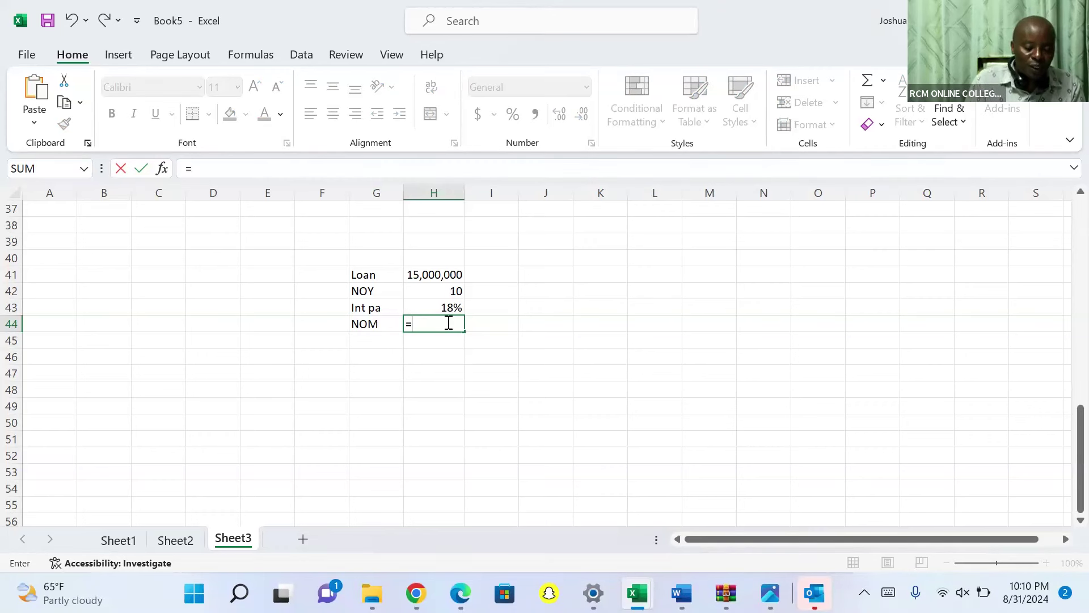
click(451, 291)
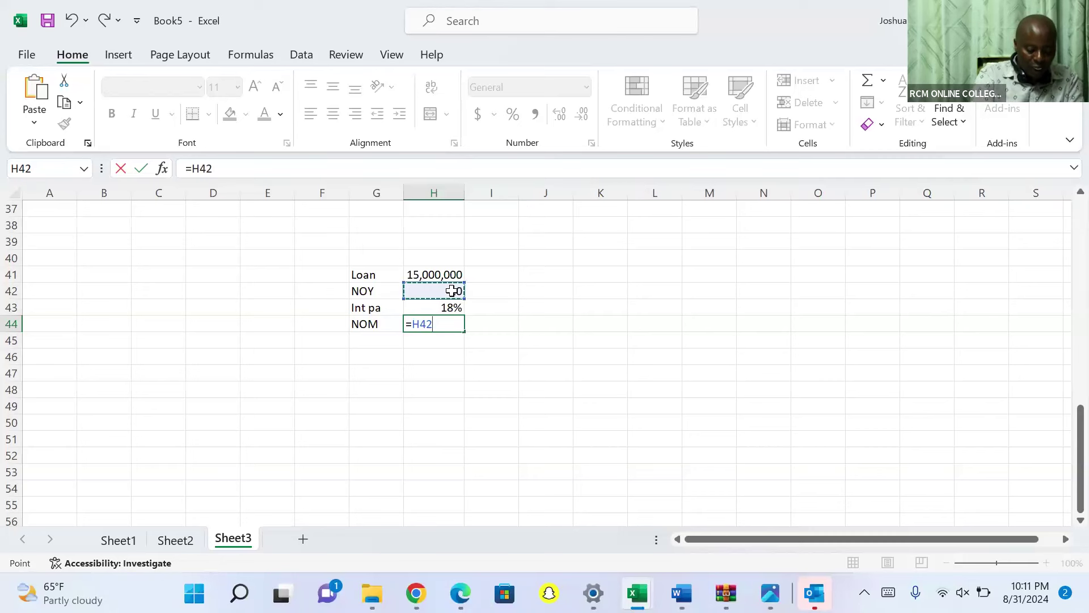
text(*12)
key(Return)
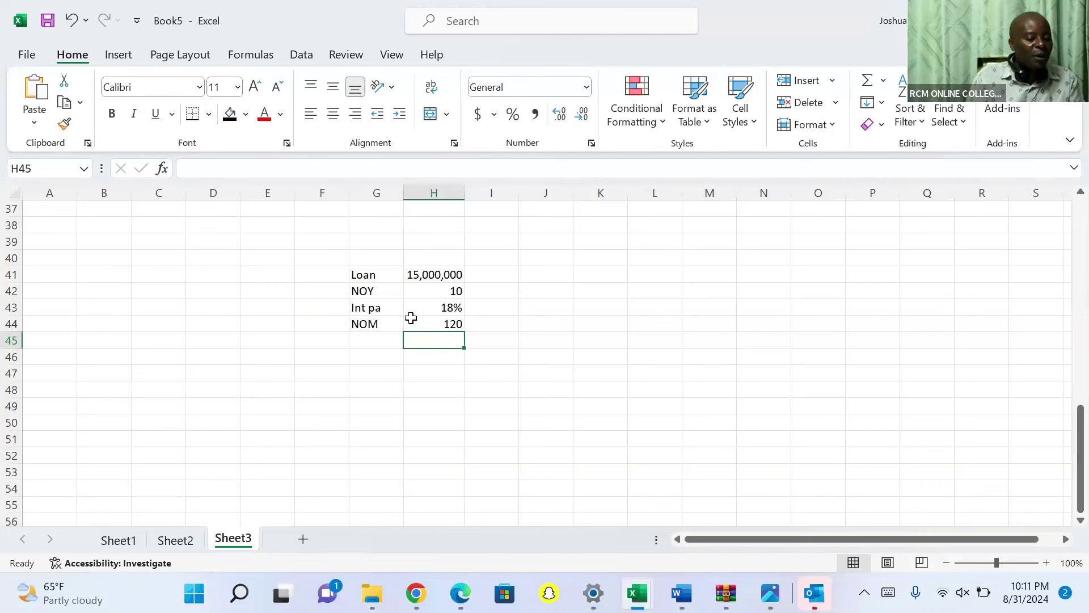
Step: Label G45 "Int pm" and calculate the monthly interest rate in H45 with the formula =H43/12
click(369, 341)
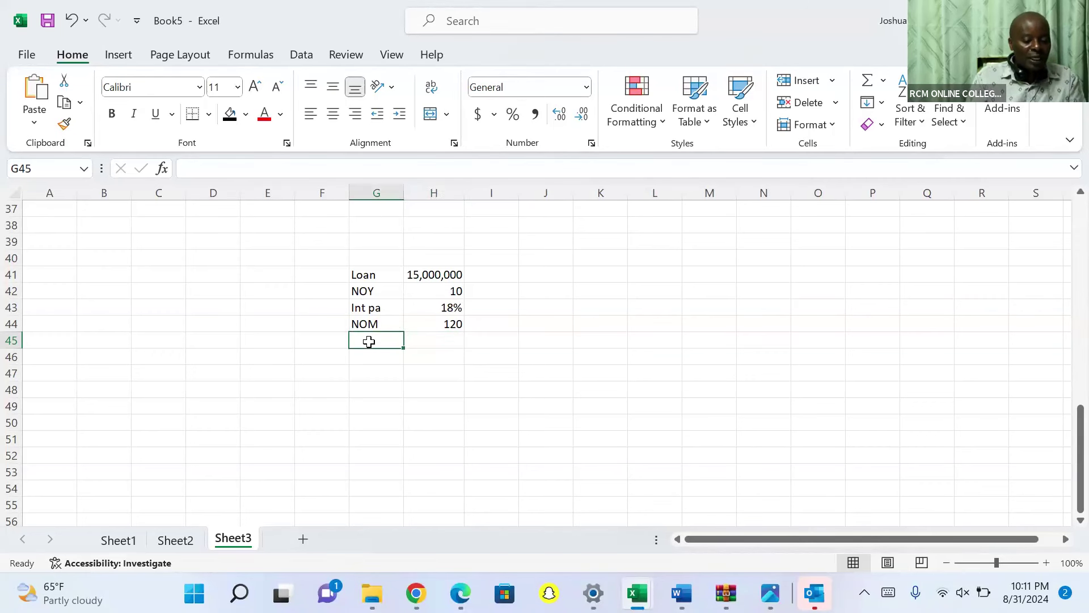
text(Int p)
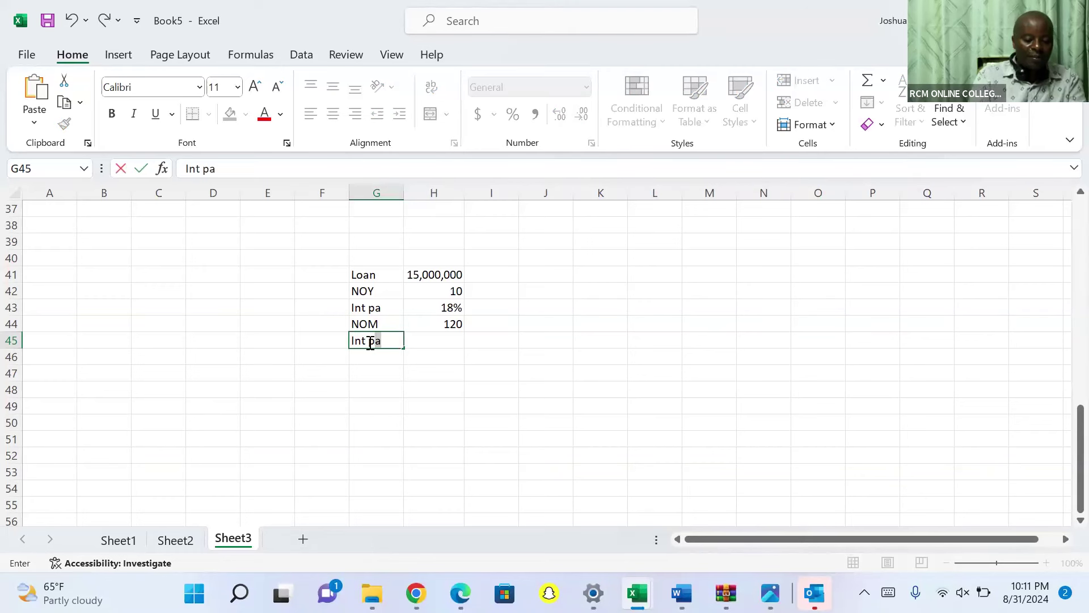
text(m)
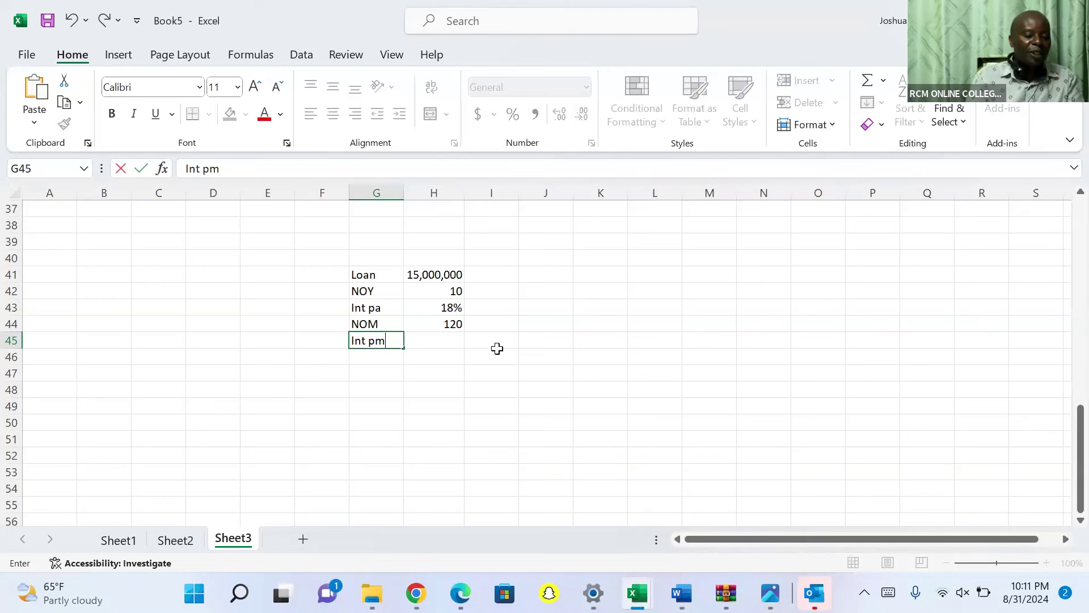
click(452, 341)
text(=)
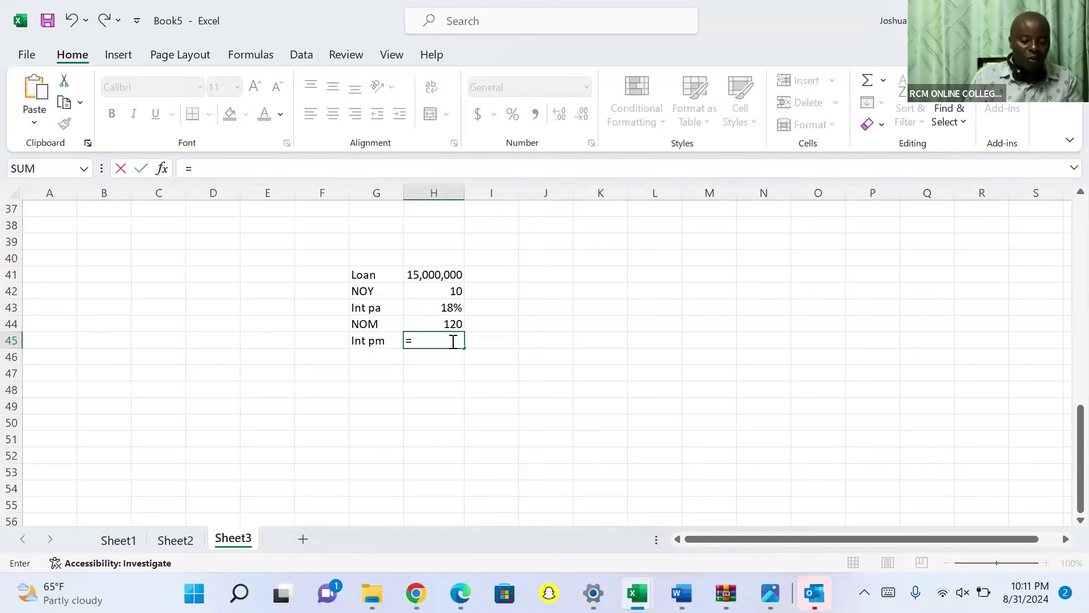
click(454, 308)
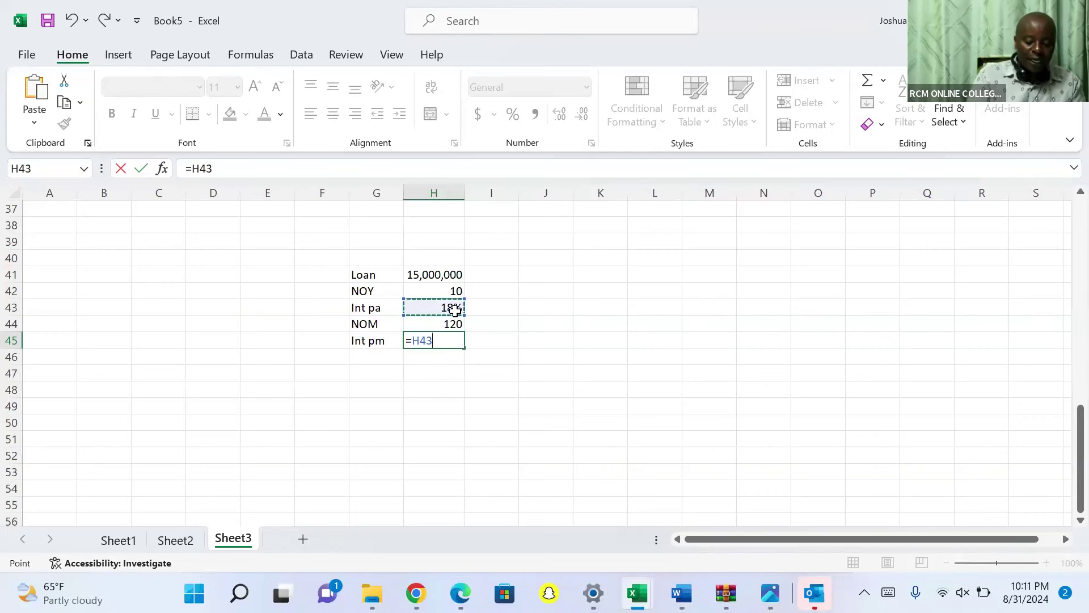
text(/12)
key(Return)
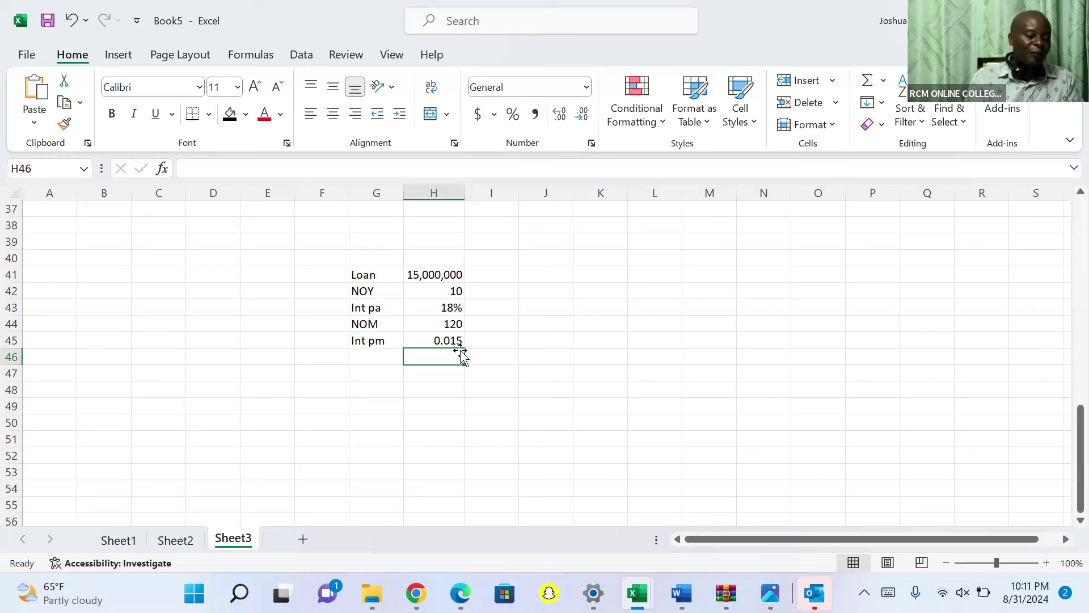
Step: Enter the label "instalment(PMT)" in G47, leaving row 46 blank beneath the loan inputs
click(370, 376)
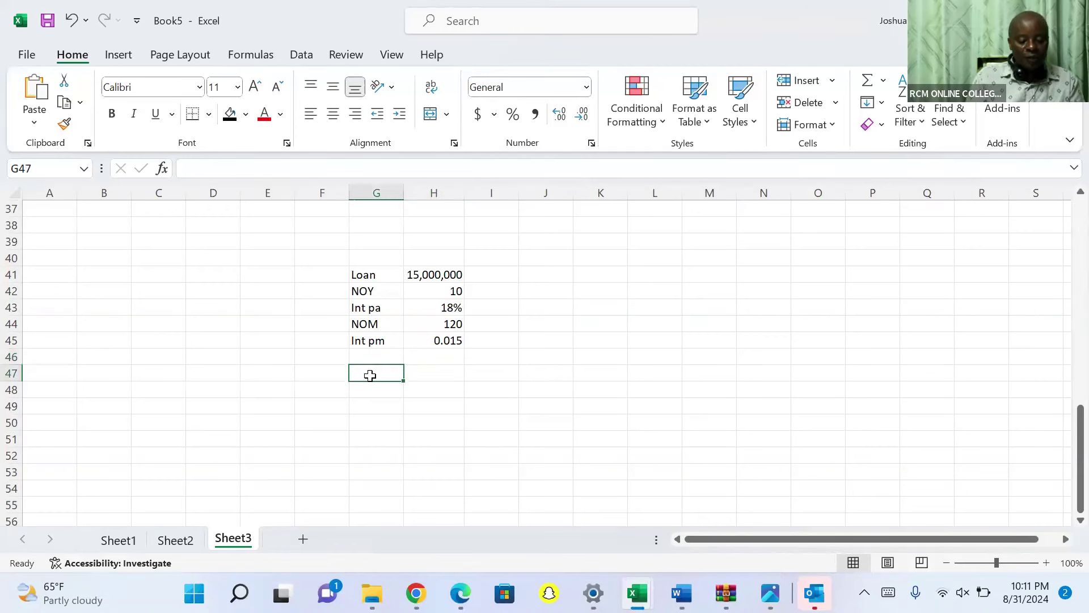
text(inst)
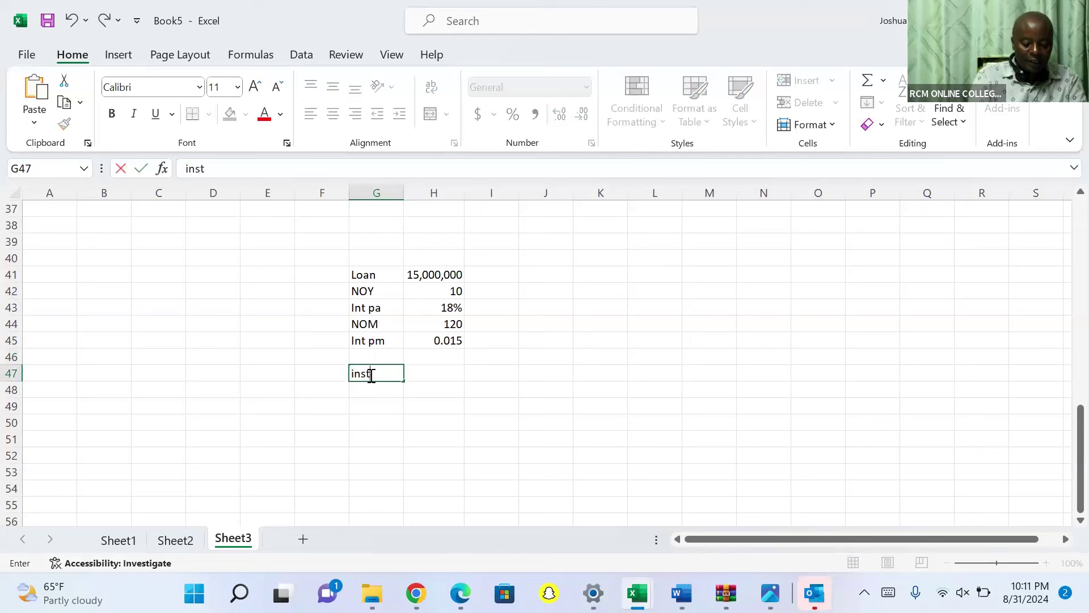
text(almen)
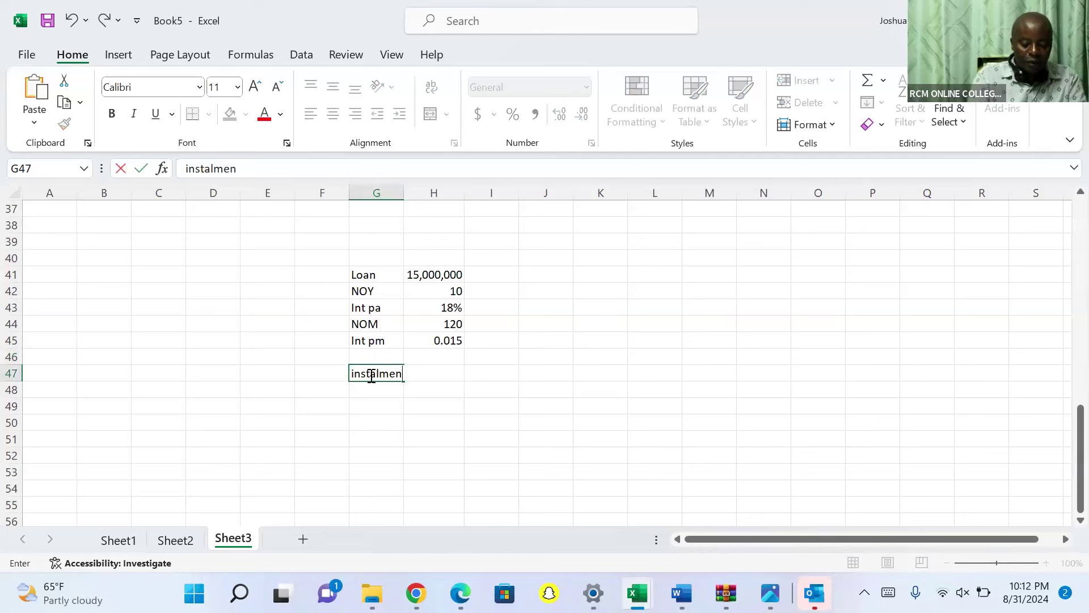
text(t(PMT)
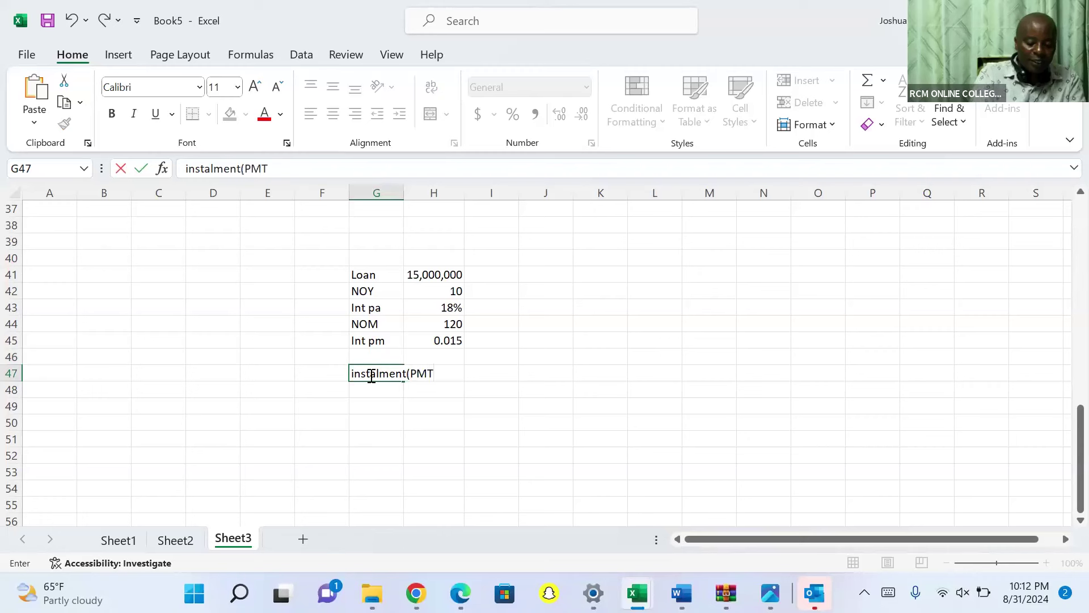
text())
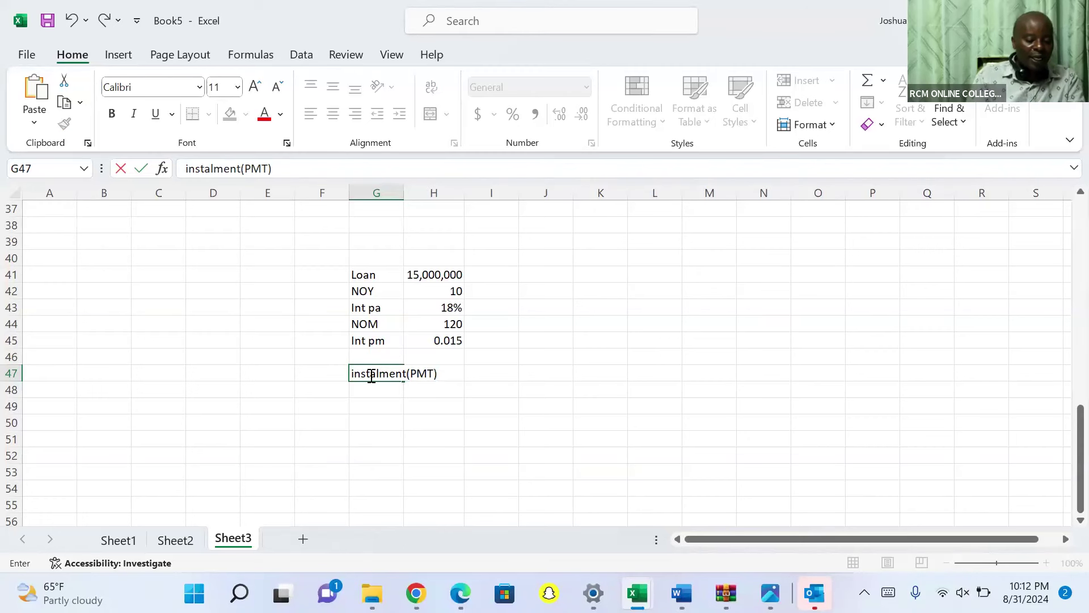
Step: Calculate the monthly instalment in H47 with the formula =PMT(H45,H44,-H41)
key(Tab)
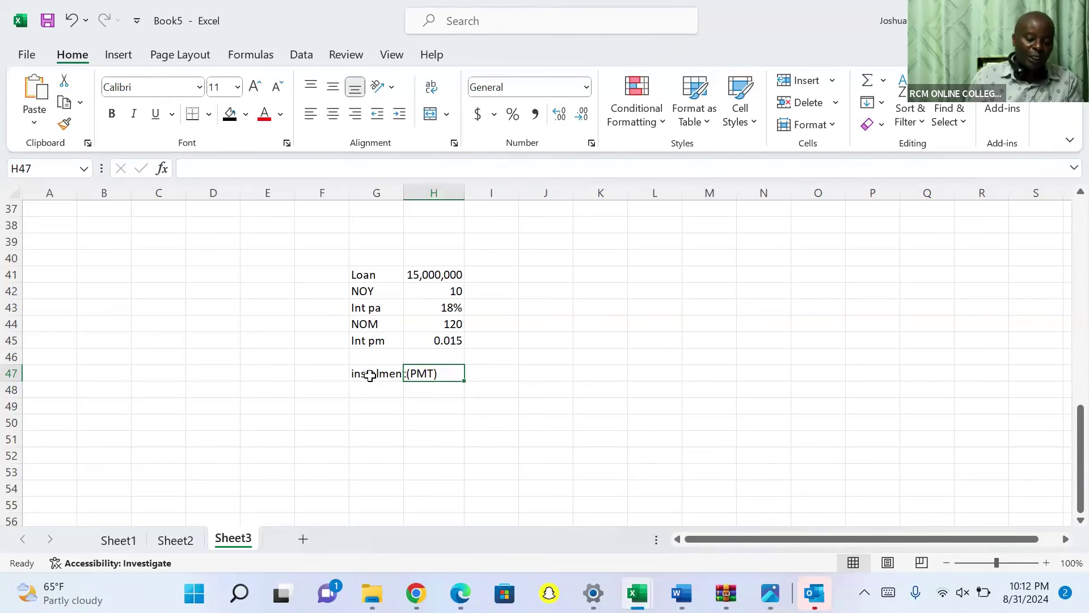
text(=)
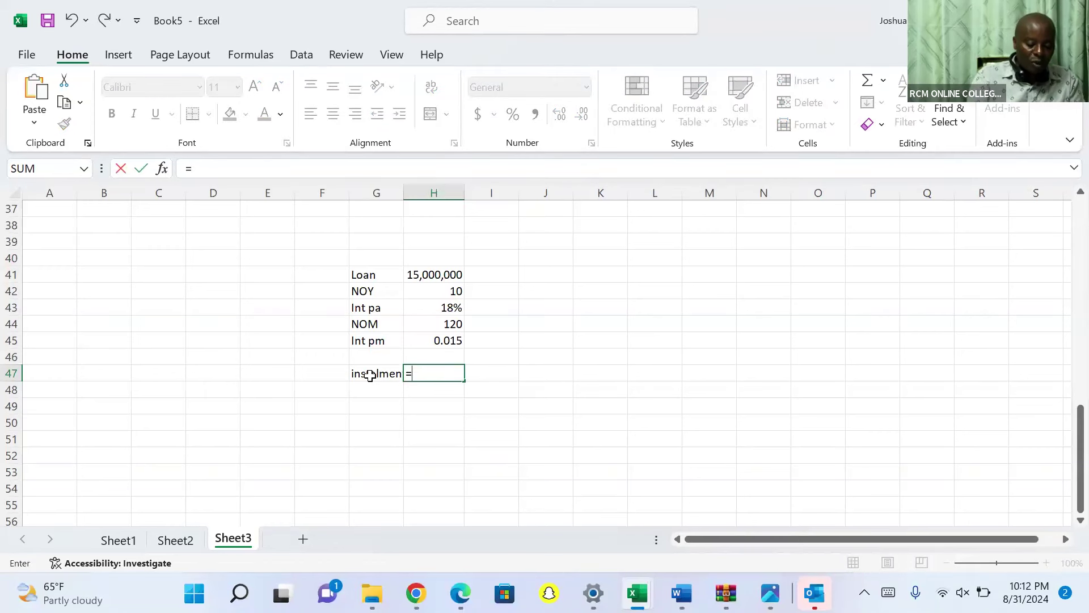
text(pmt)
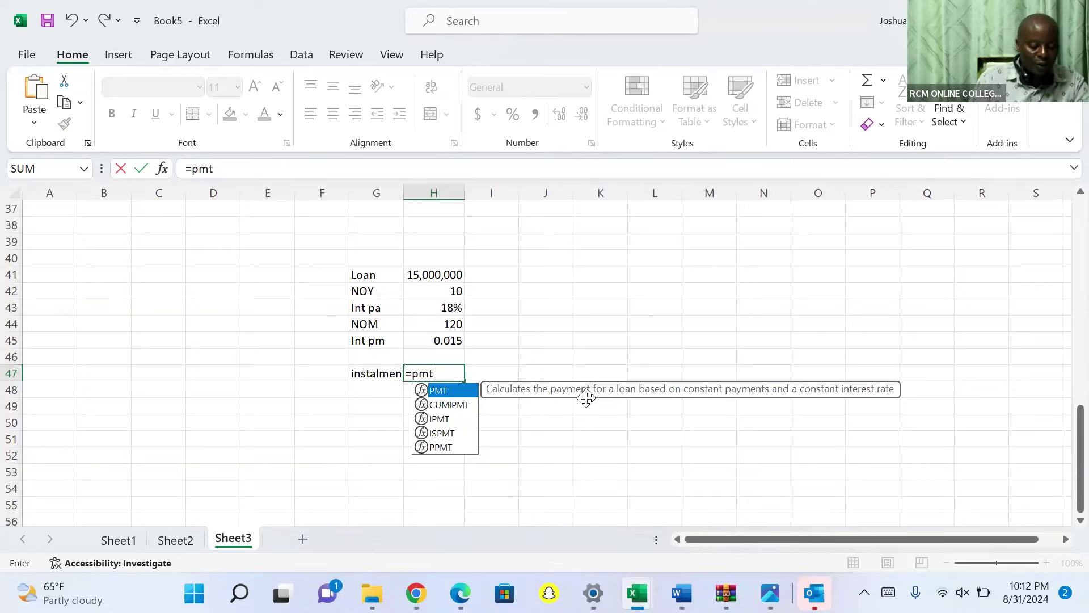
key(Tab)
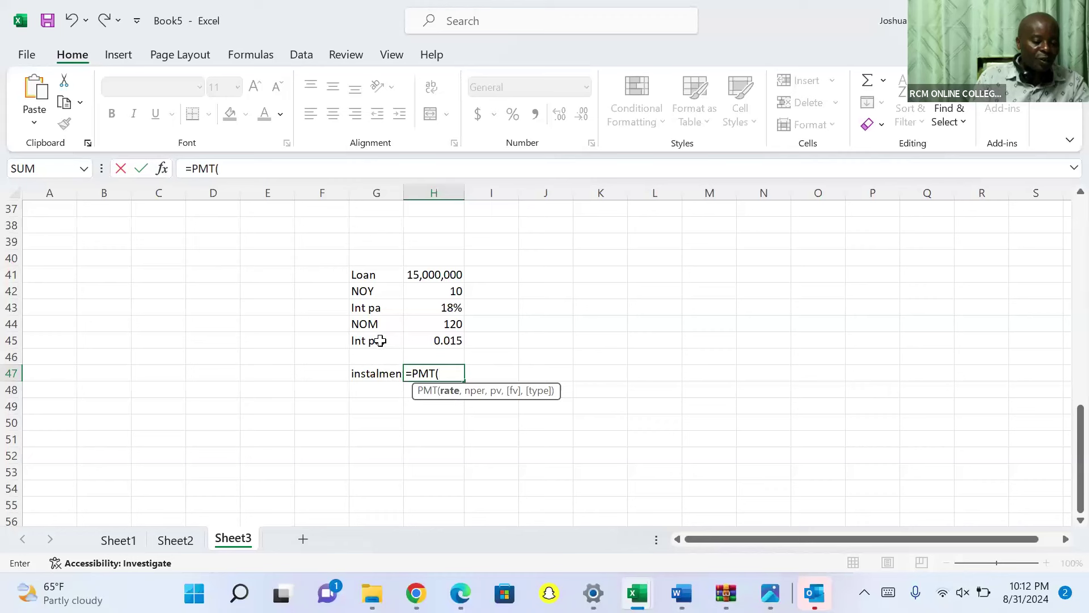
click(448, 340)
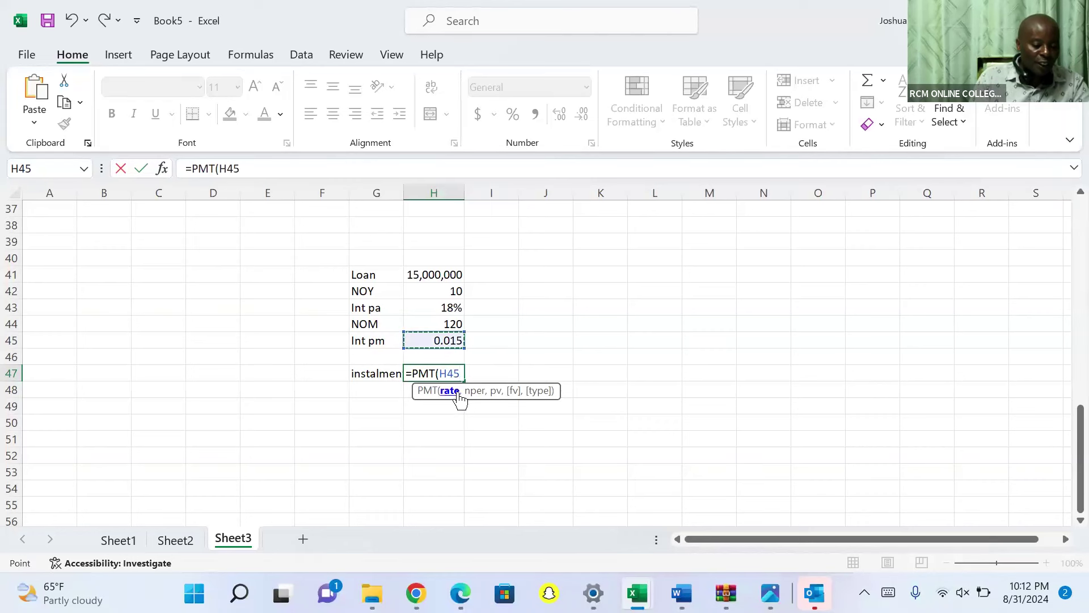
text(,)
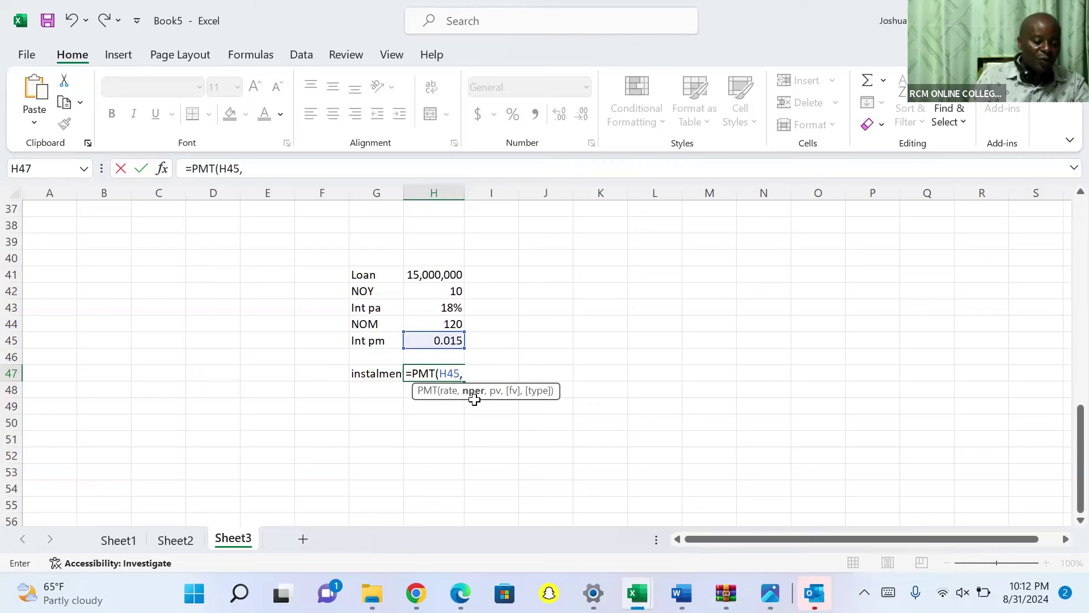
click(448, 322)
text(,)
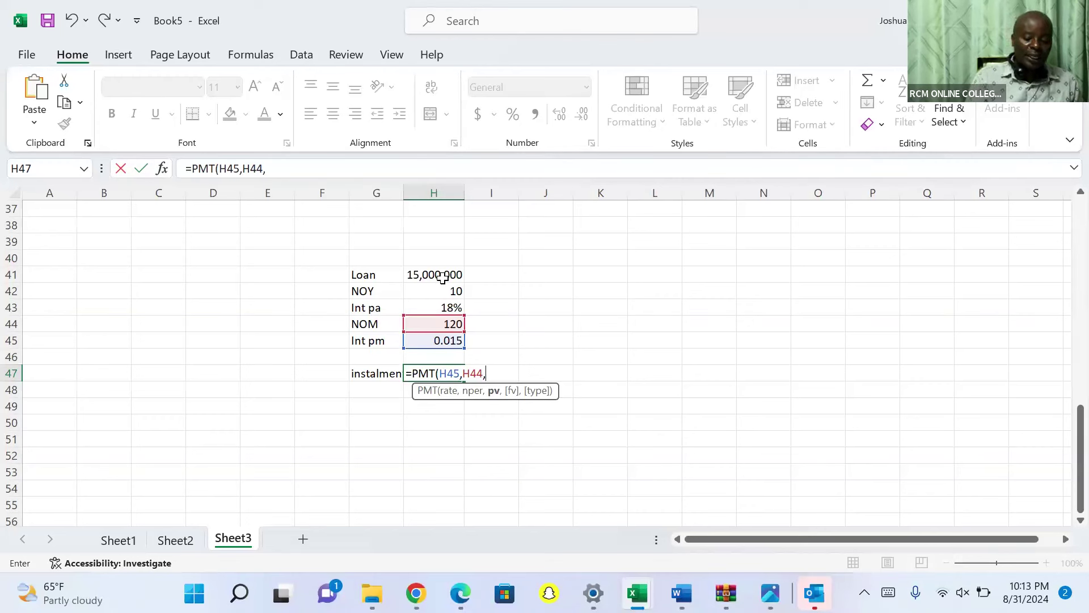
text(-)
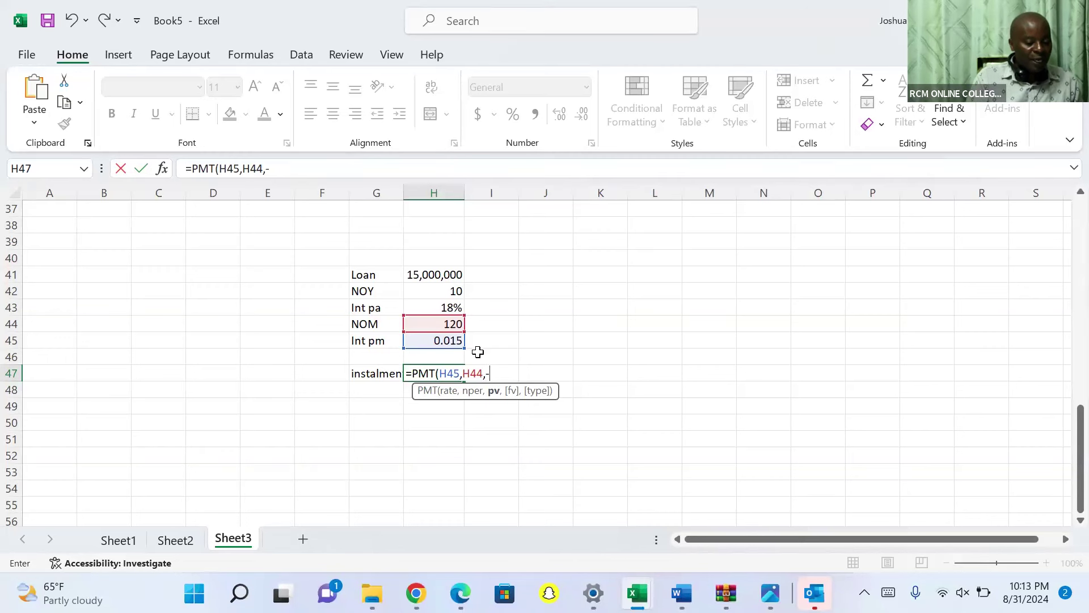
click(427, 274)
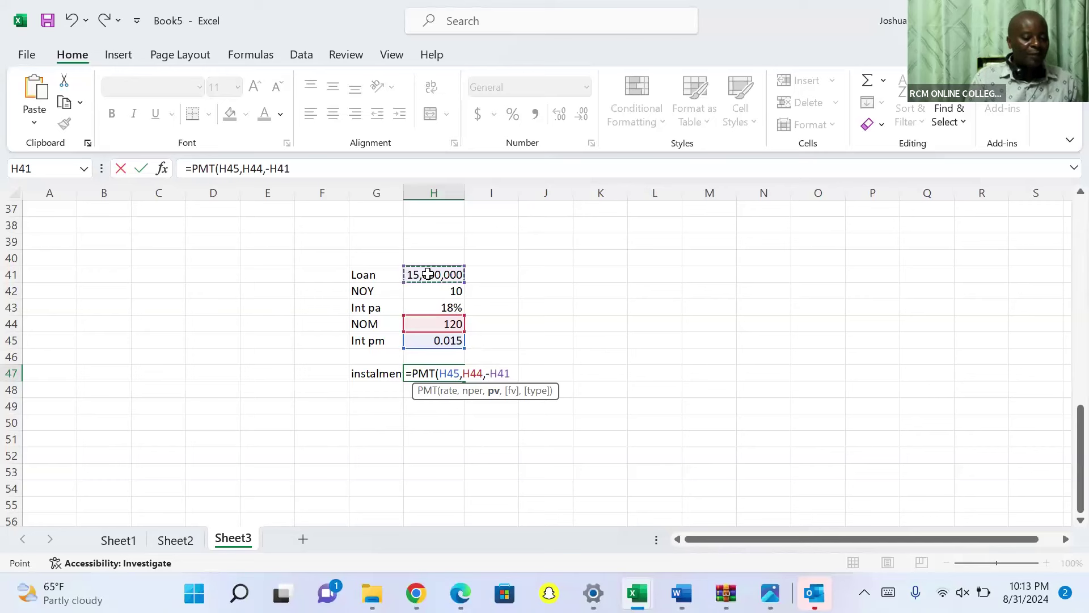
text())
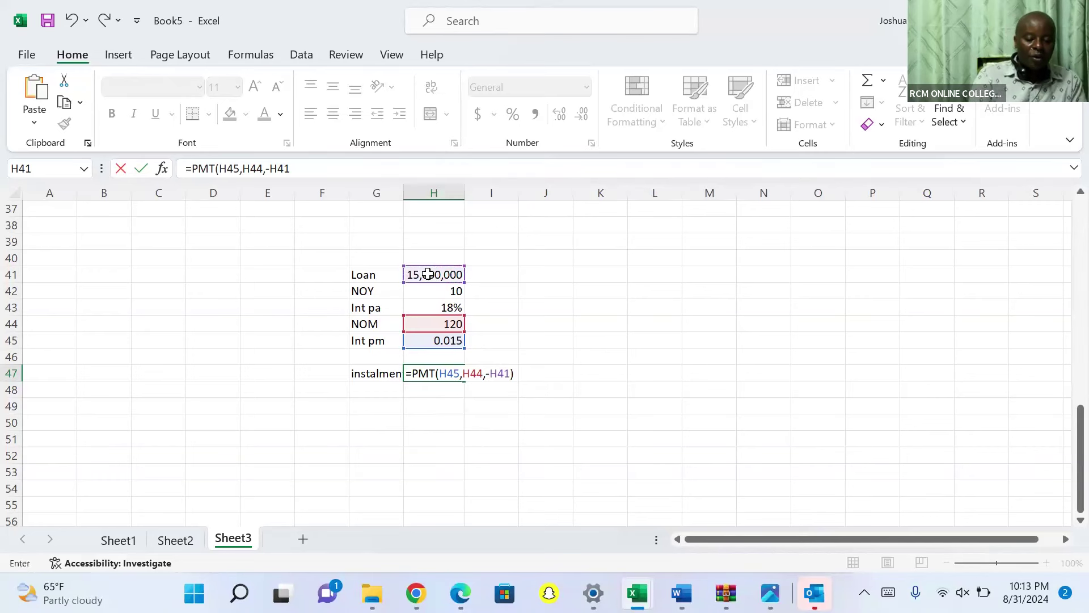
key(Return)
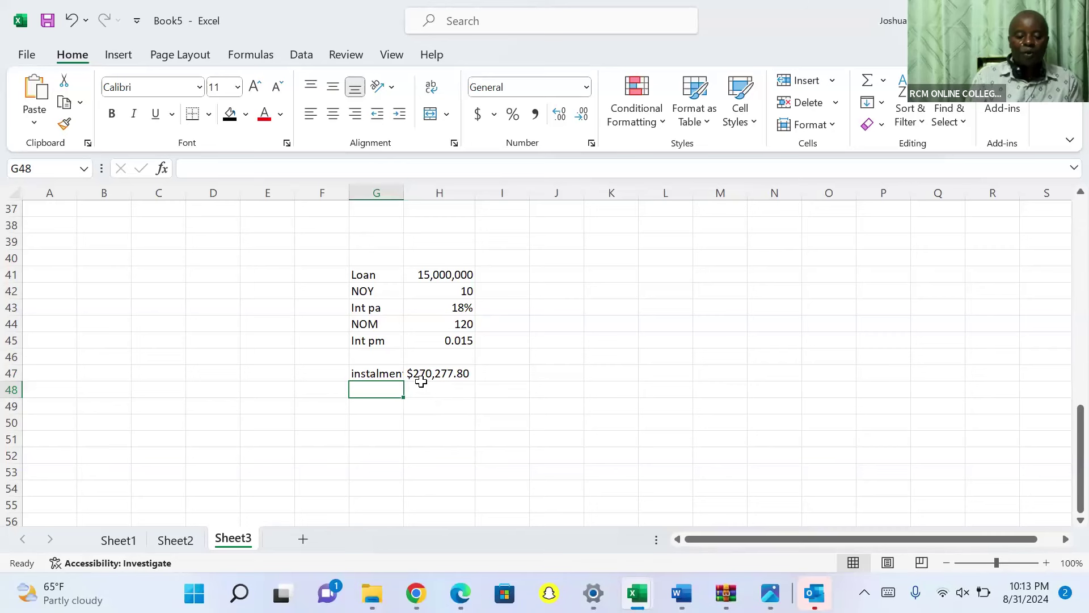
Step: AutoFit the column widths across the whole sheet and enter the title "Loan armotization schedule" in H49
click(15, 195)
double_click(403, 194)
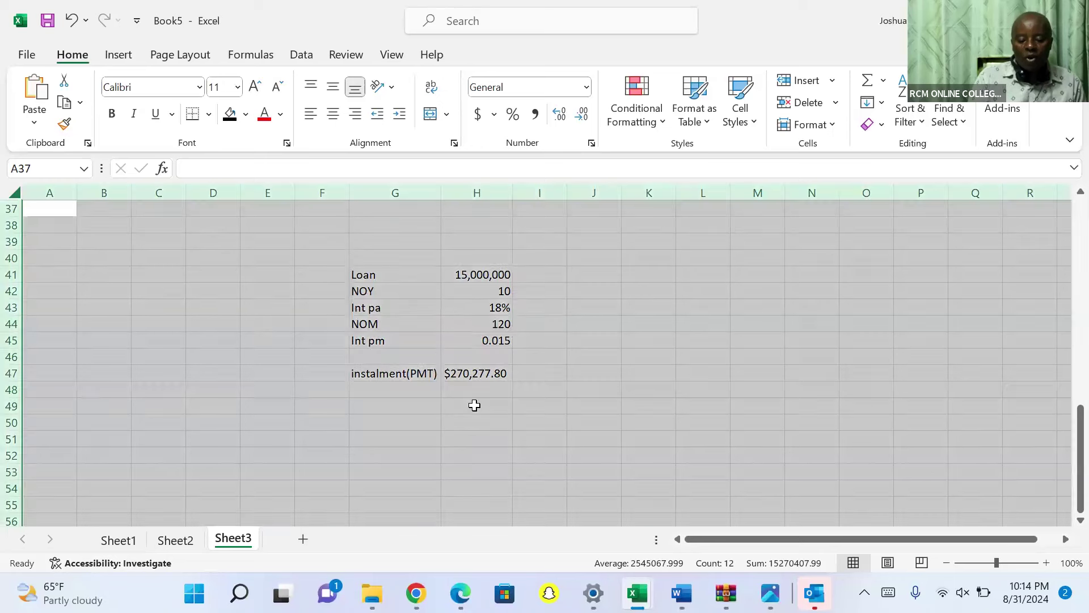
click(475, 406)
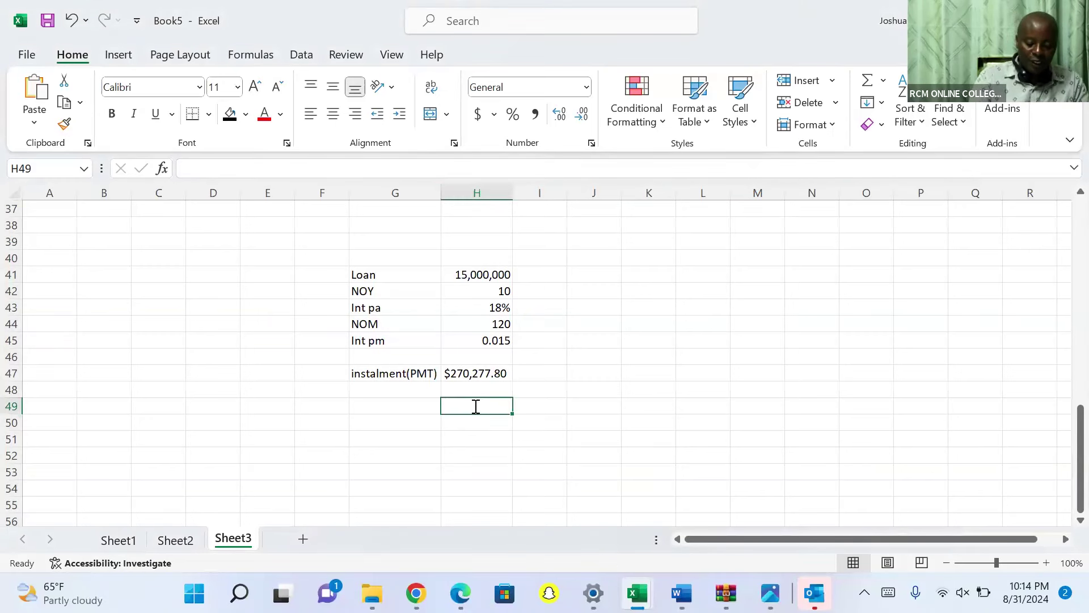
text(Loan armotization schedule)
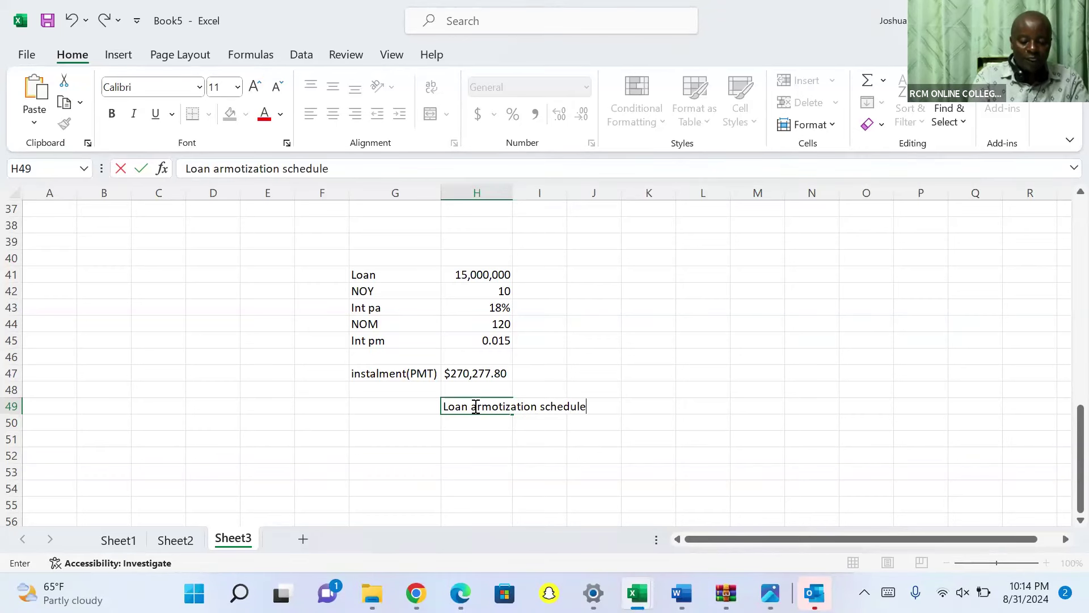
Step: Generate the period numbers from H51 downward with =SEQUENCE(120) and enter the starting period 0 in H50
click(480, 438)
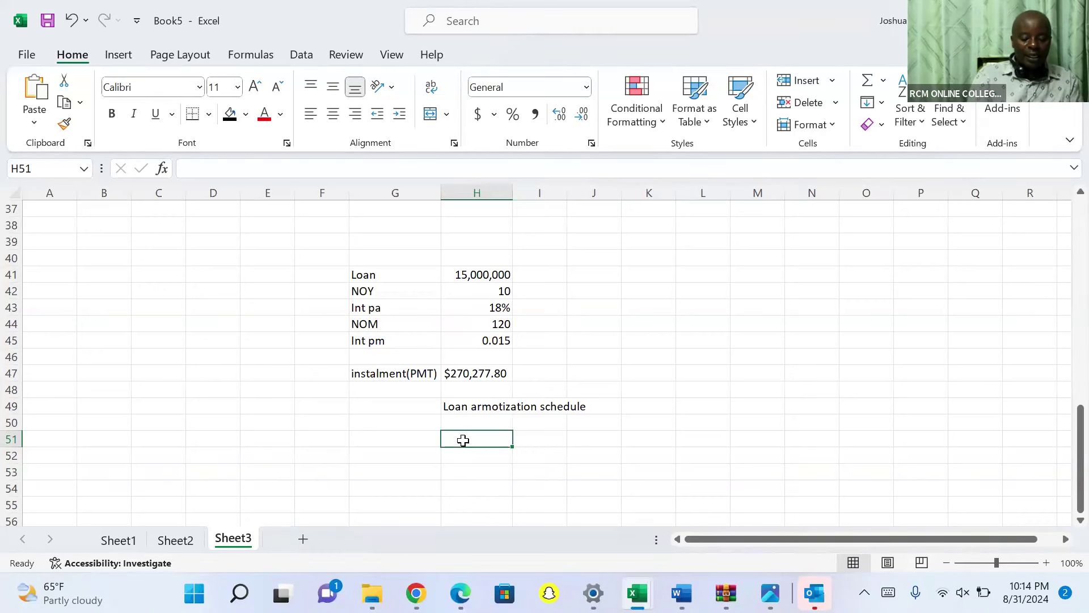
text(=)
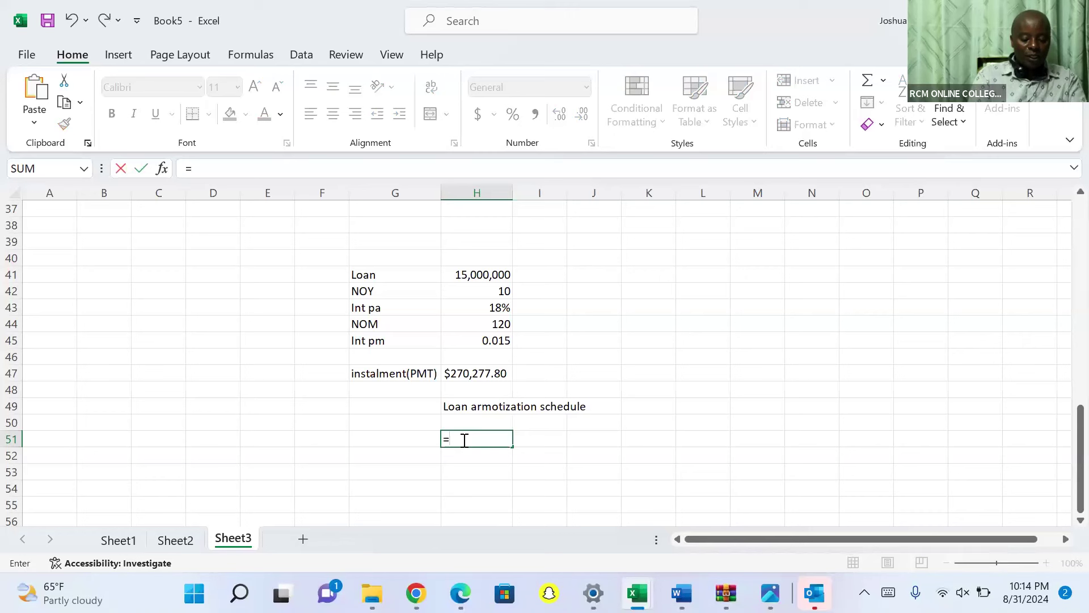
text(sequence)
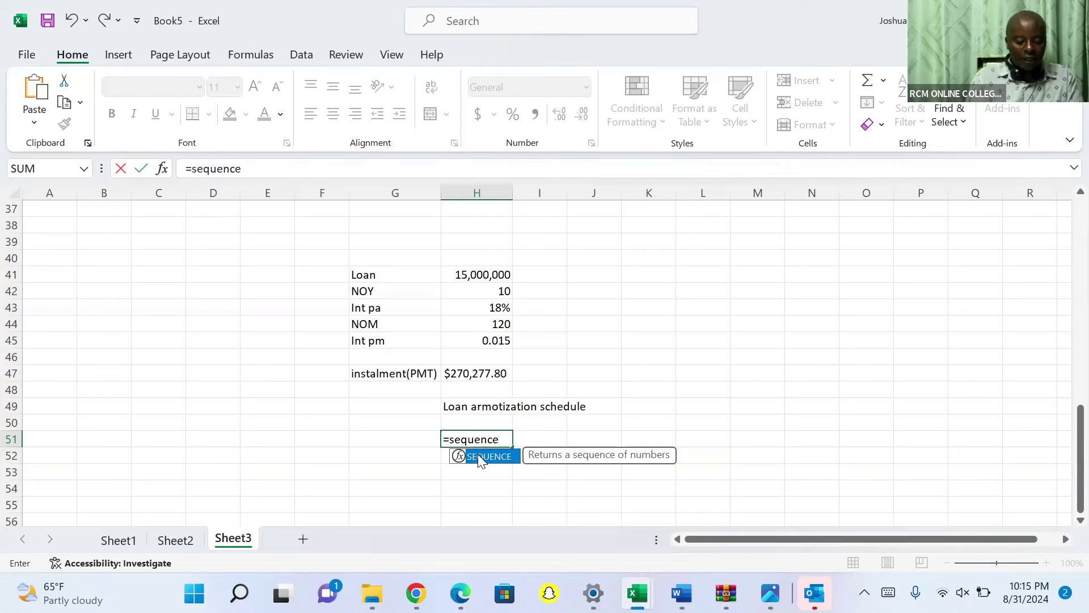
double_click(478, 455)
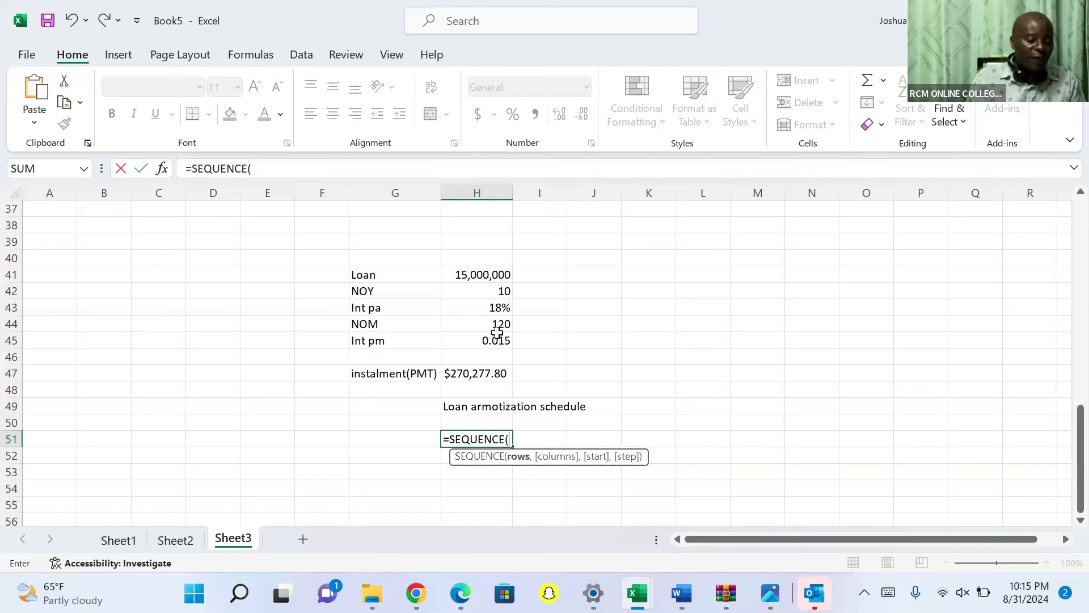
text(120)
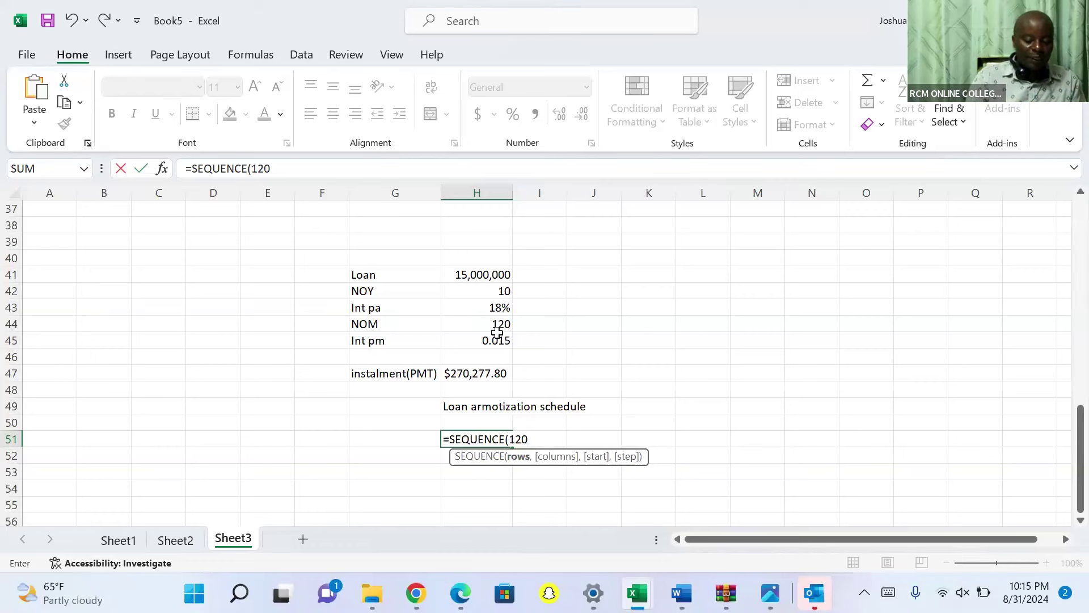
key(Return)
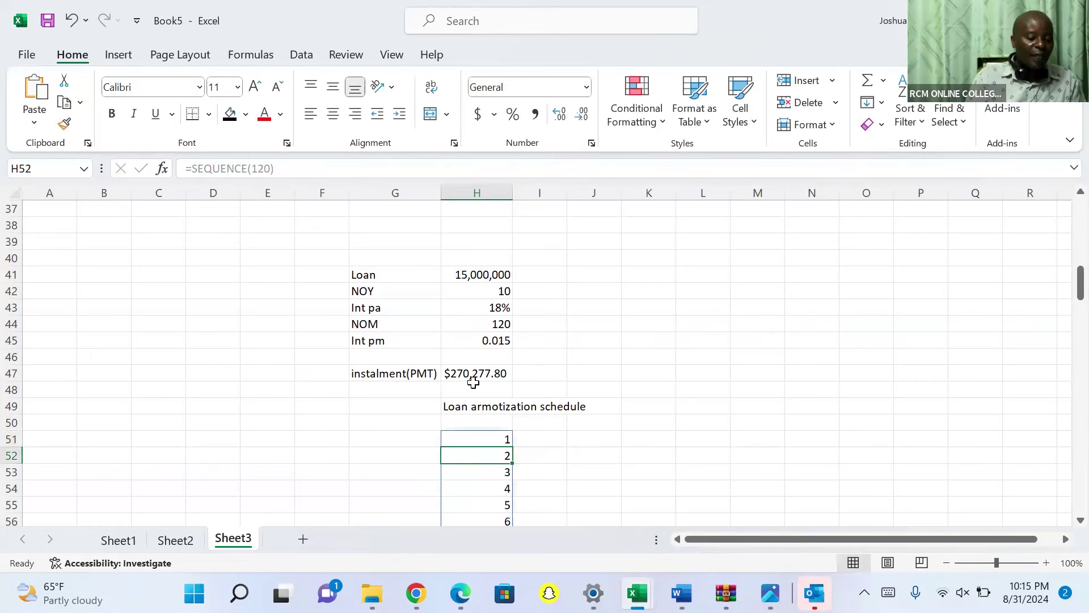
click(496, 421)
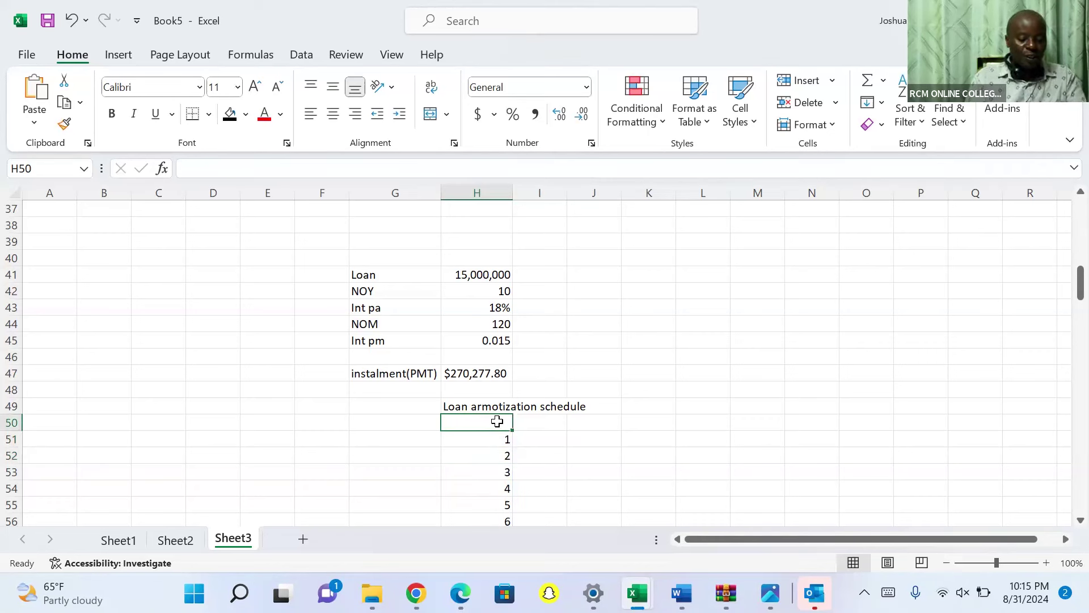
text(0)
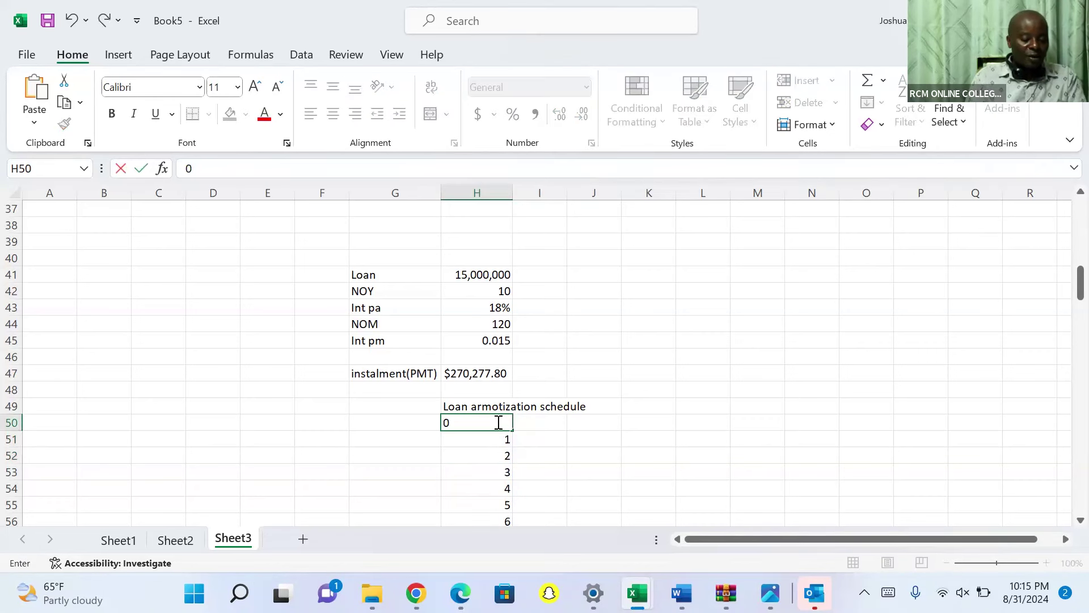
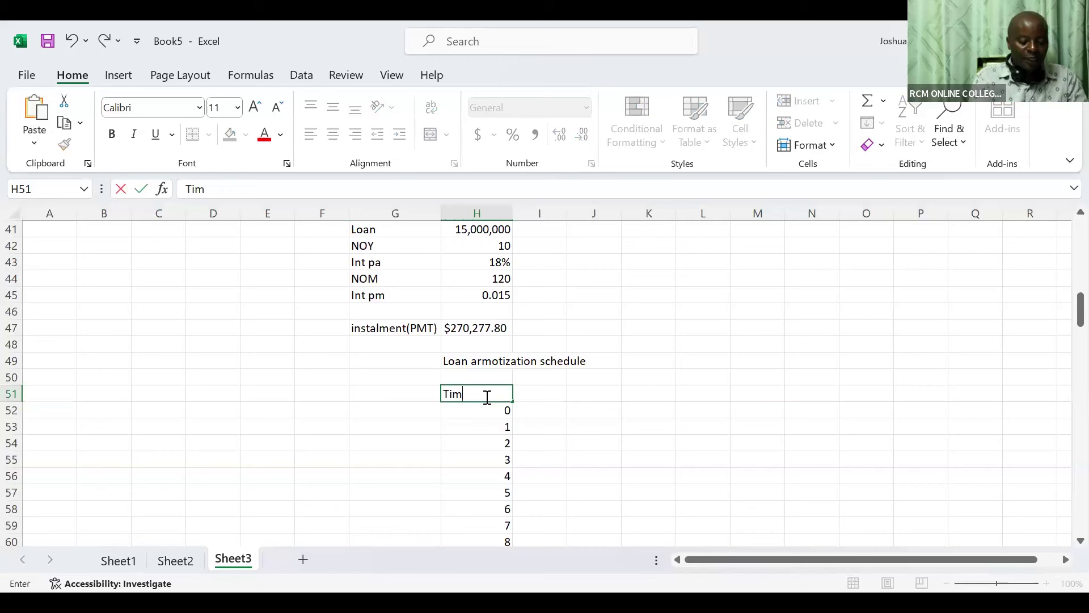
Step: Enter the schedule headers "Time", "Opening balance" and "PMT" in H51, I51 and J51
key(Tab)
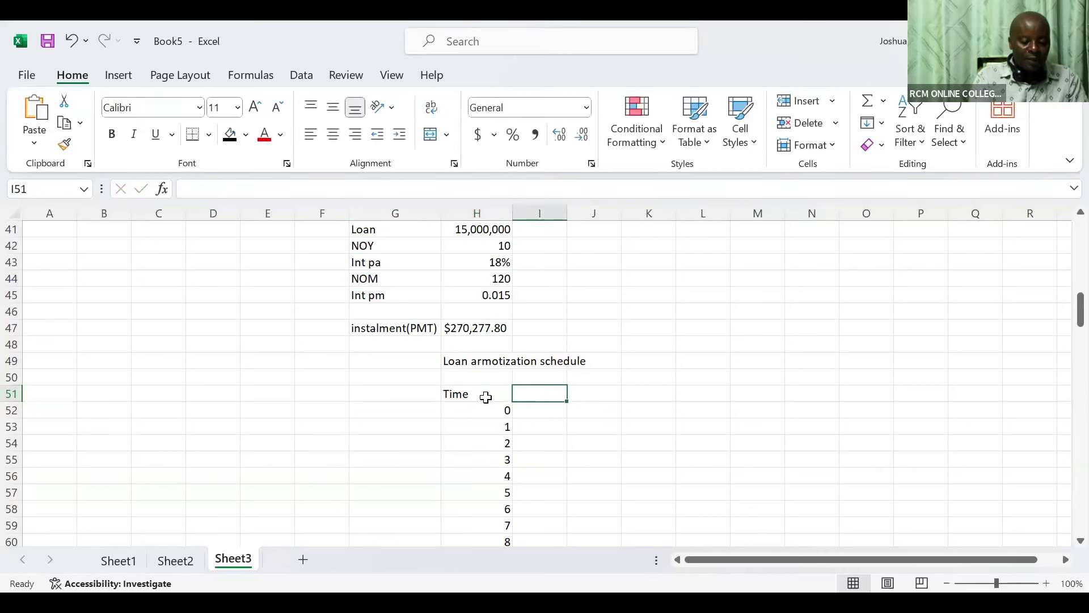
text(Open)
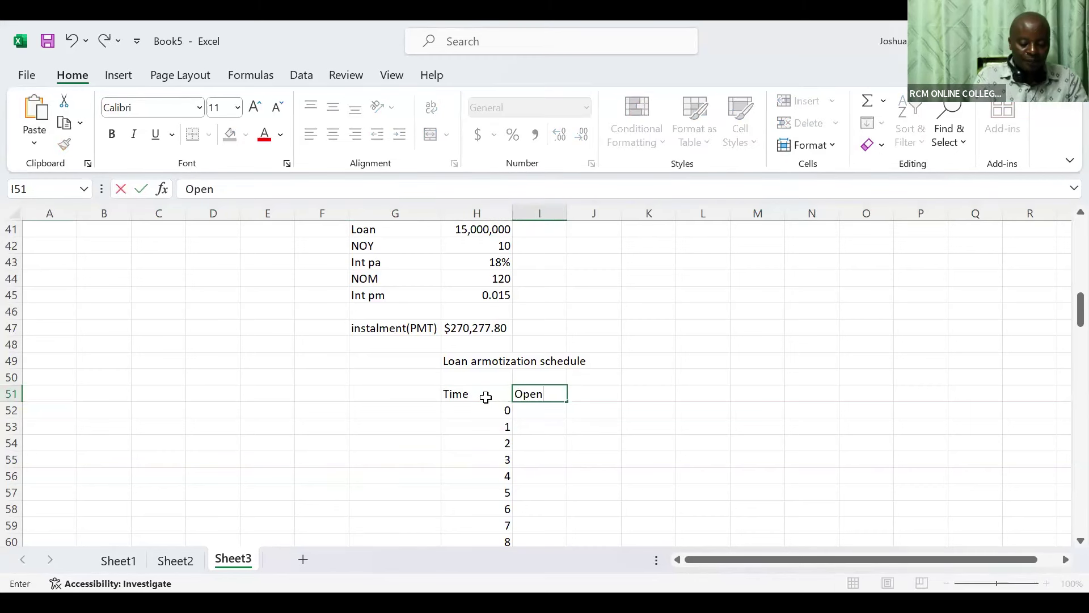
text(ing )
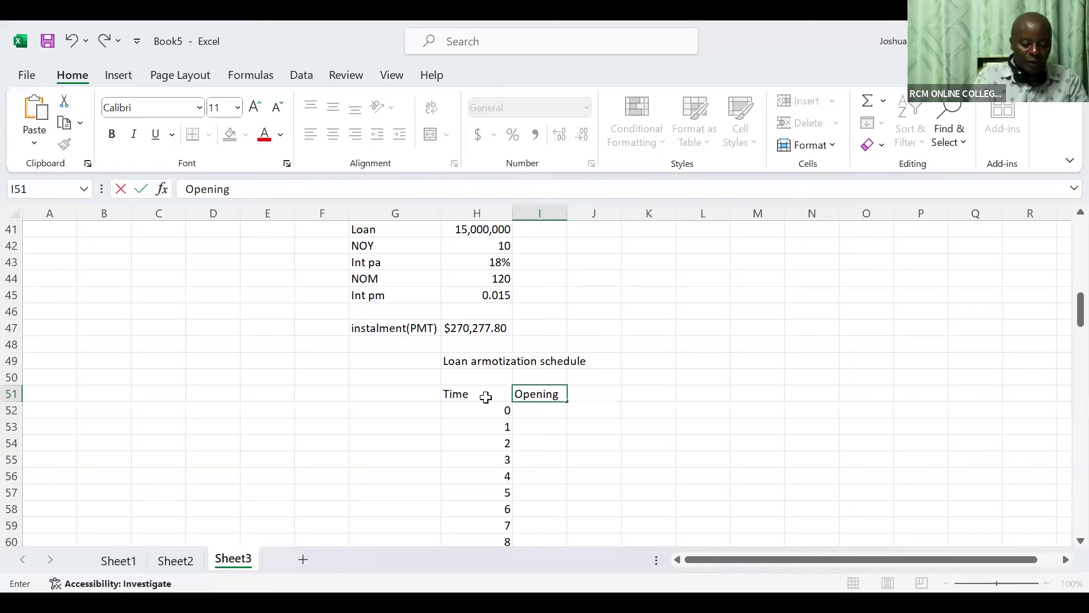
text(balance)
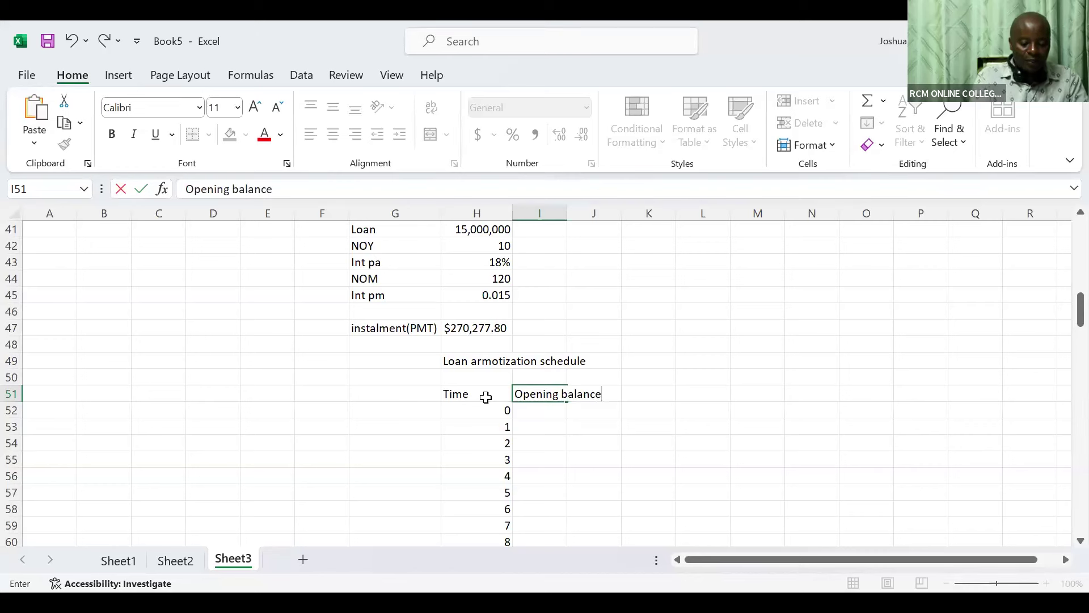
key(Tab)
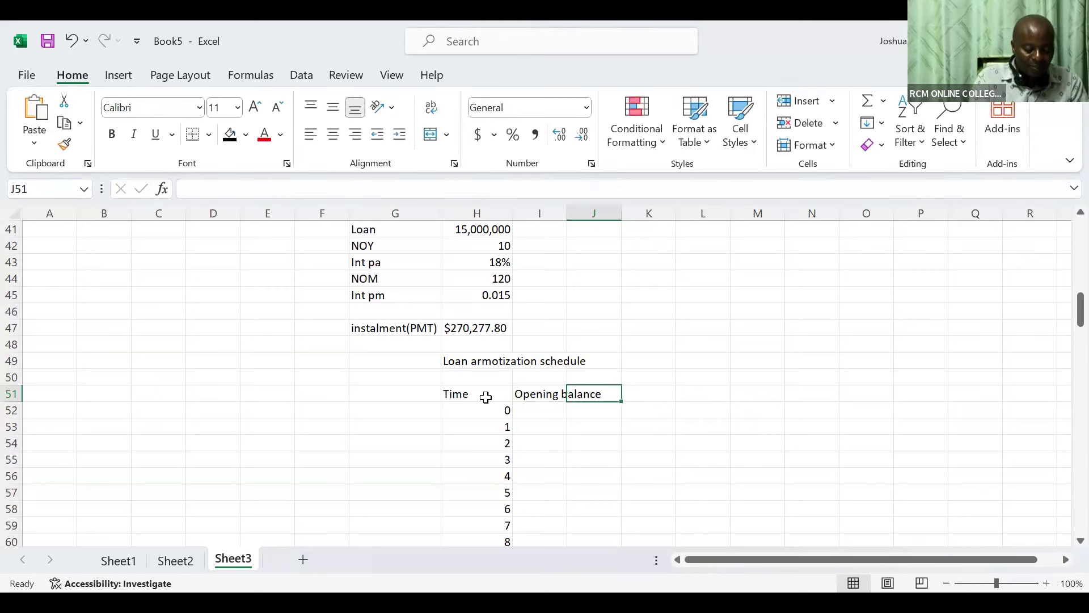
text(PMT)
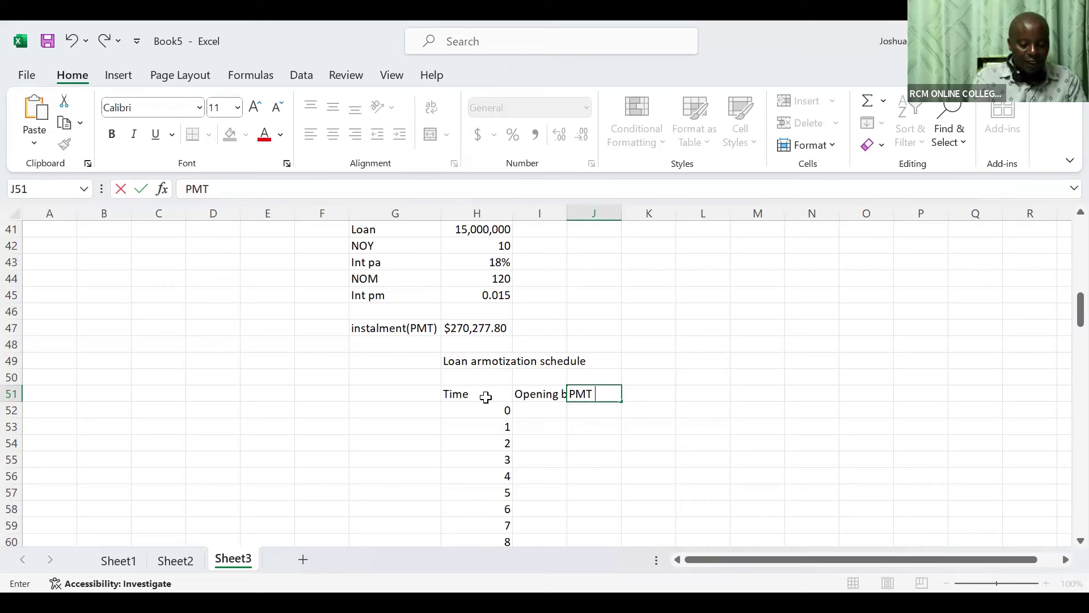
key(Tab)
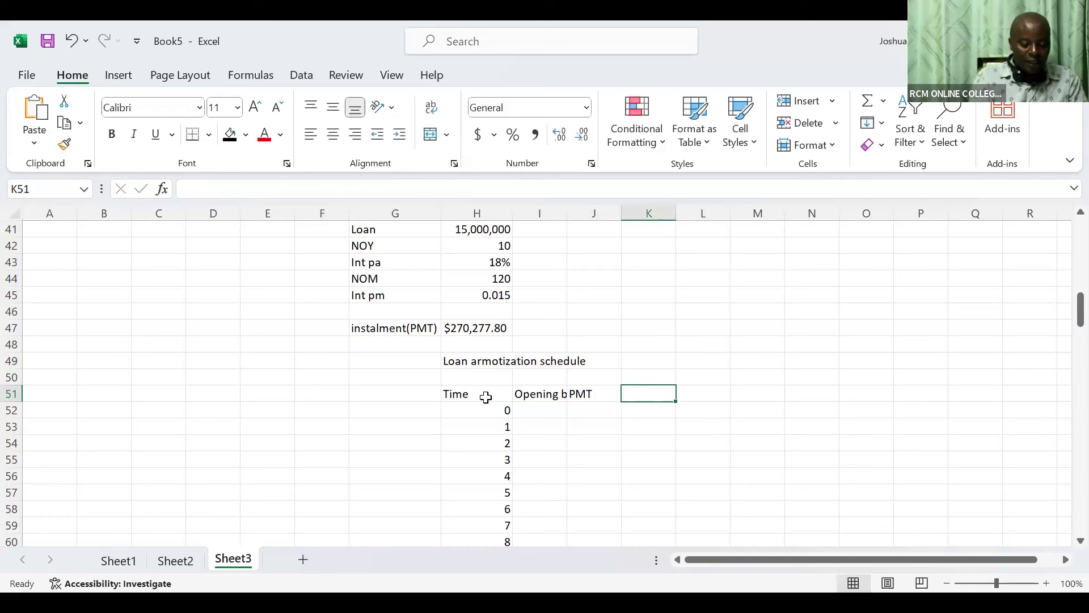
Step: Add the schedule headers "Interest" in K51 and "Principal" in L51
text(Inter)
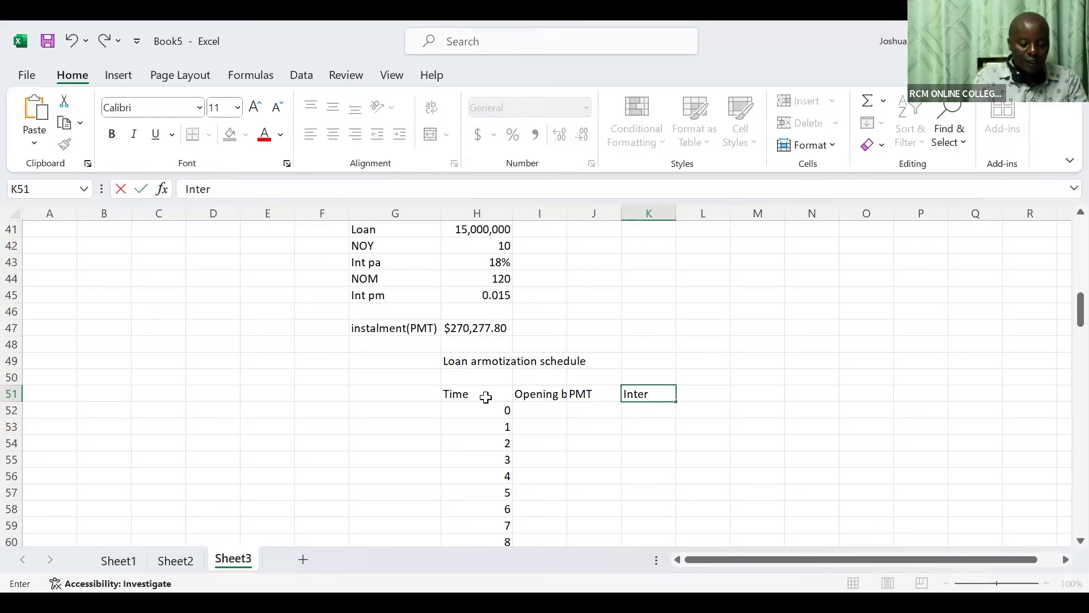
text(est)
key(Tab)
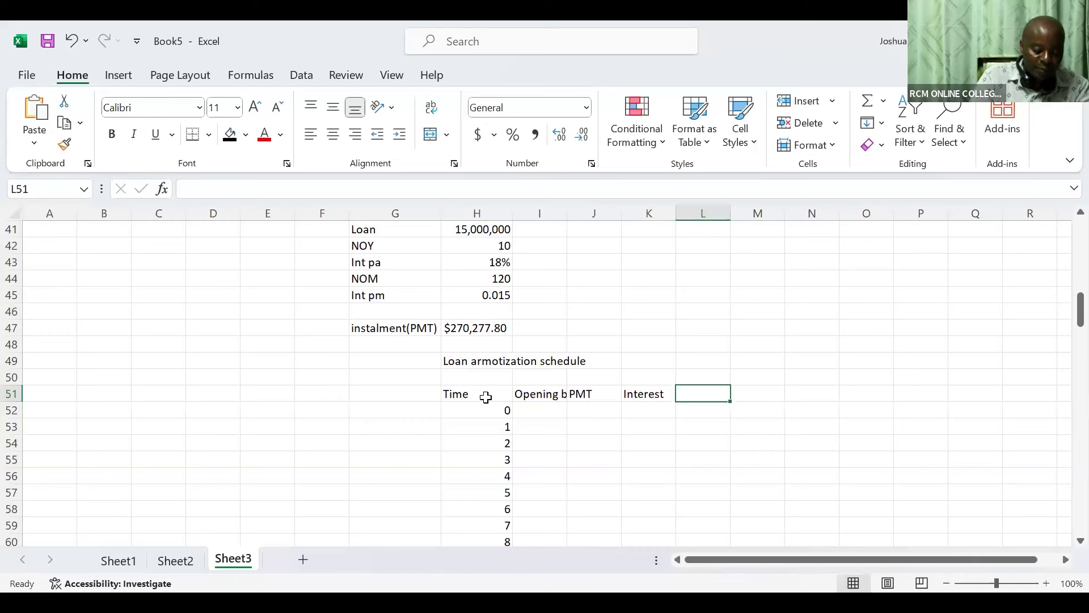
text(Prin)
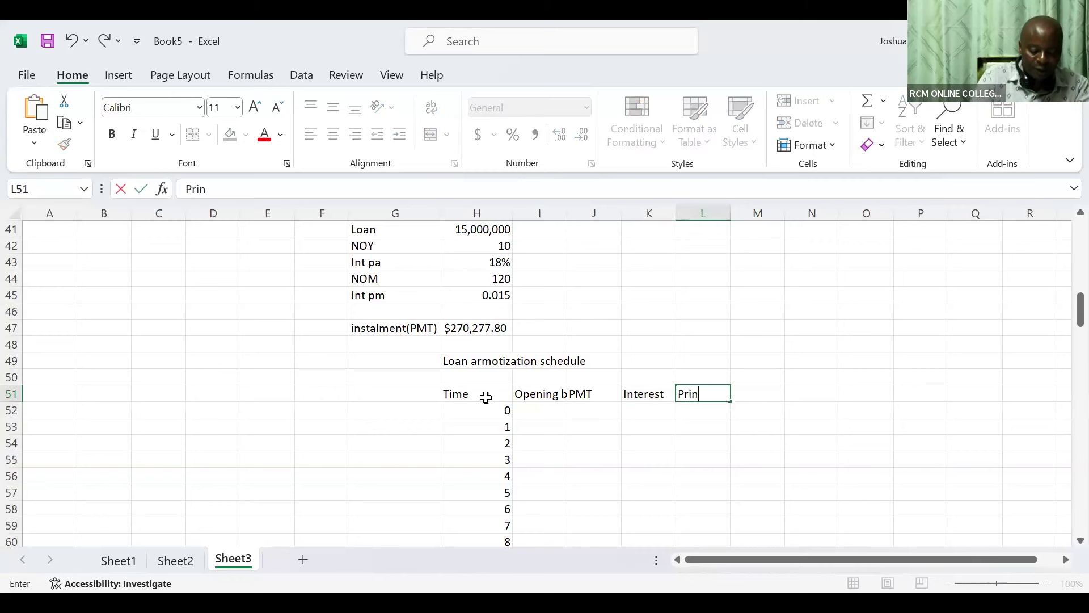
text(cipal)
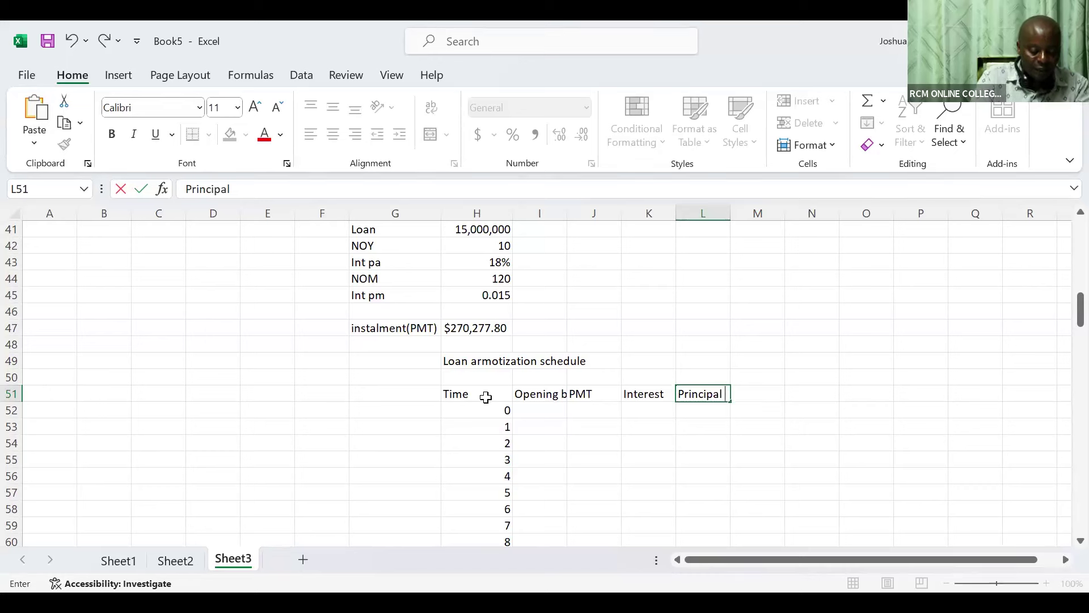
key(Tab)
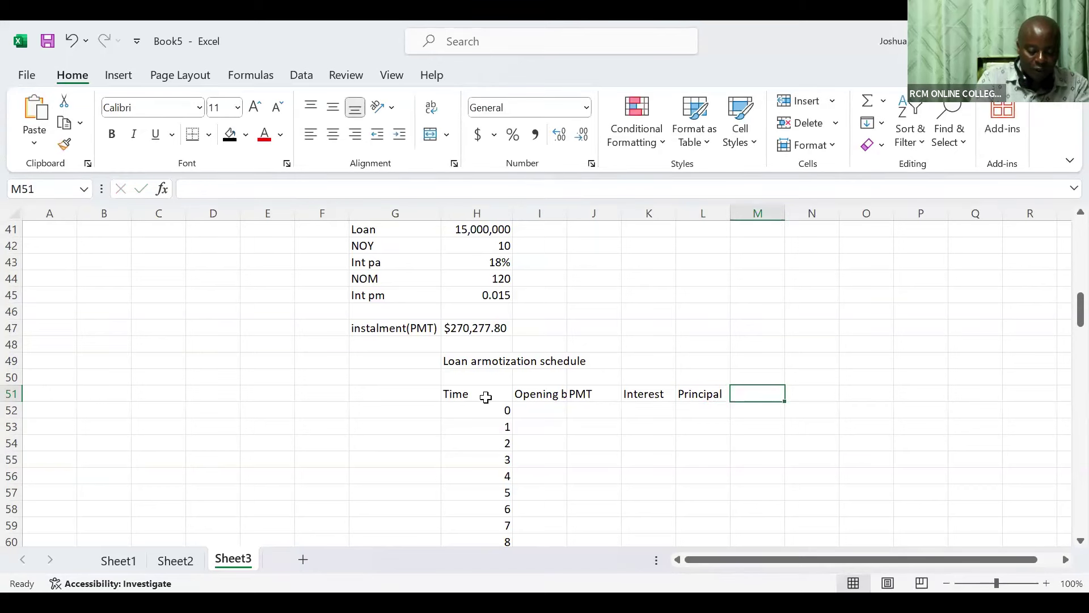
Step: Add the schedule header "closing balance" in M51 and AutoFit the column widths across the whole sheet
text(clow)
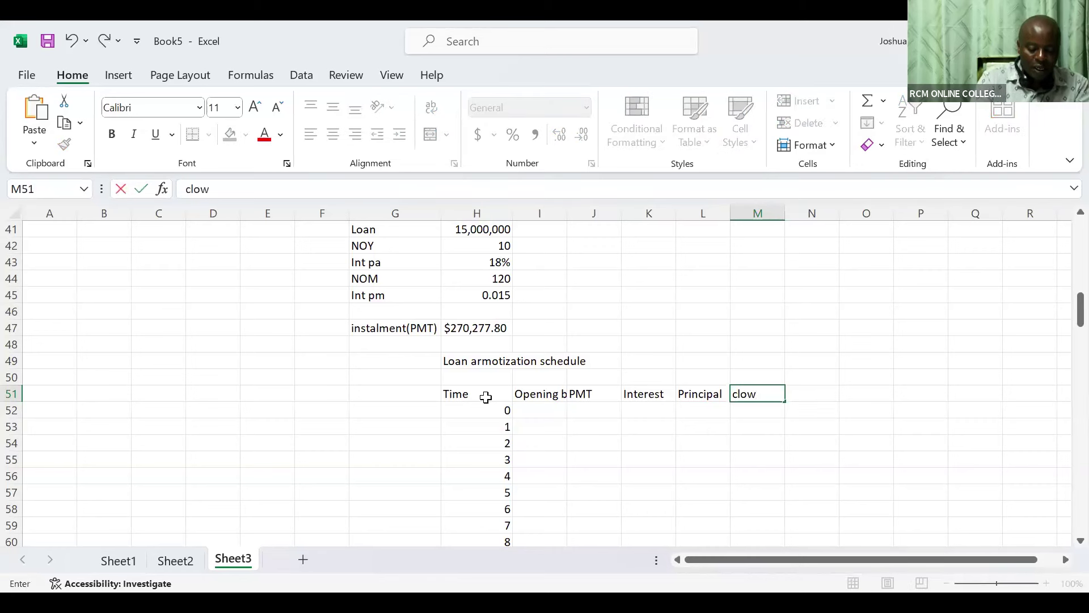
key(BackSpace)
text(sing ba)
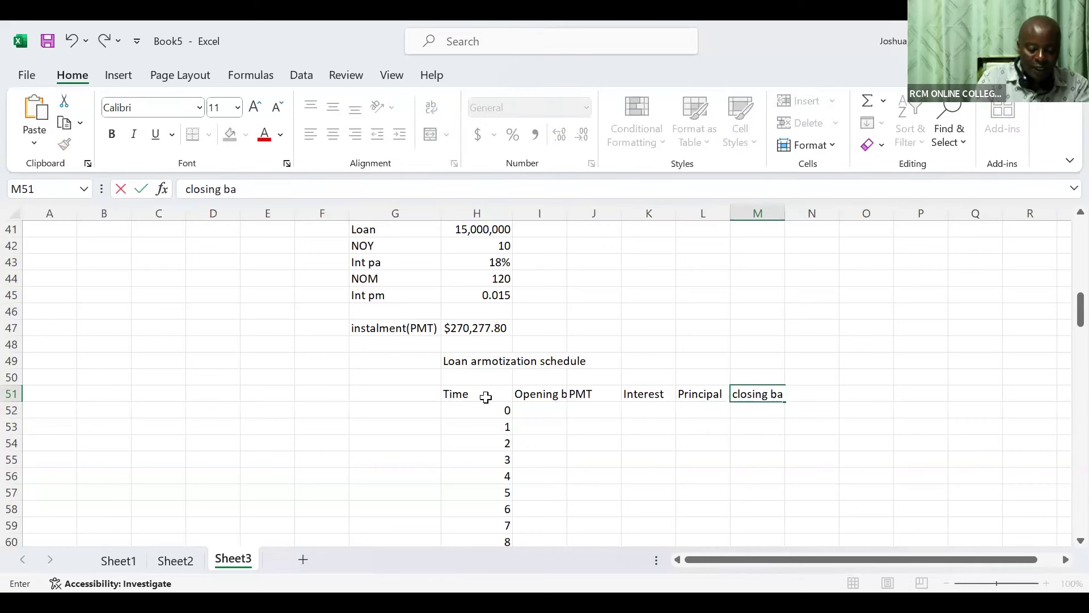
text(lance)
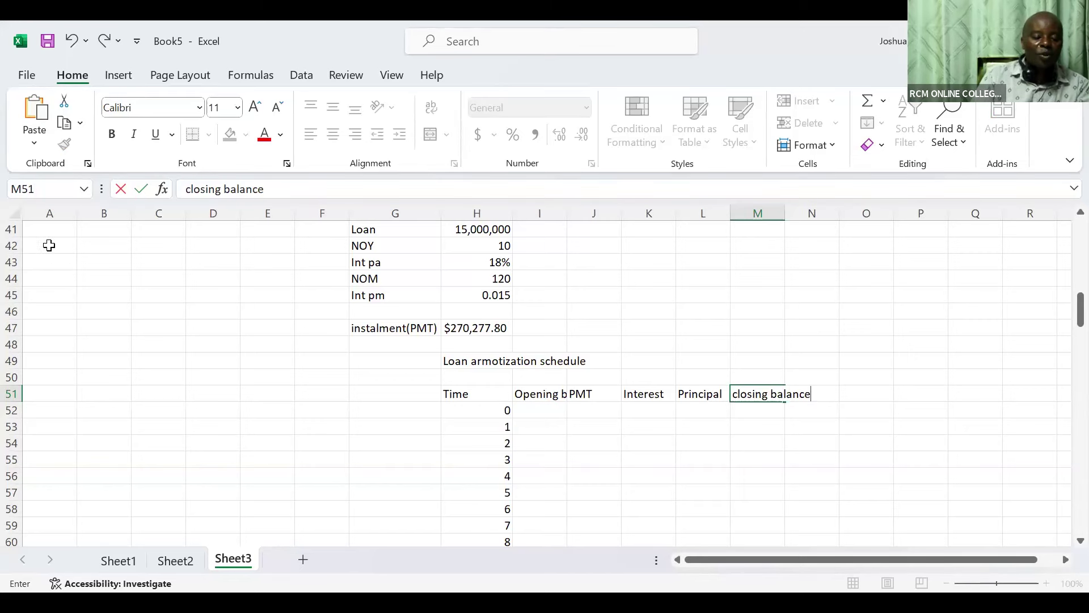
click(13, 213)
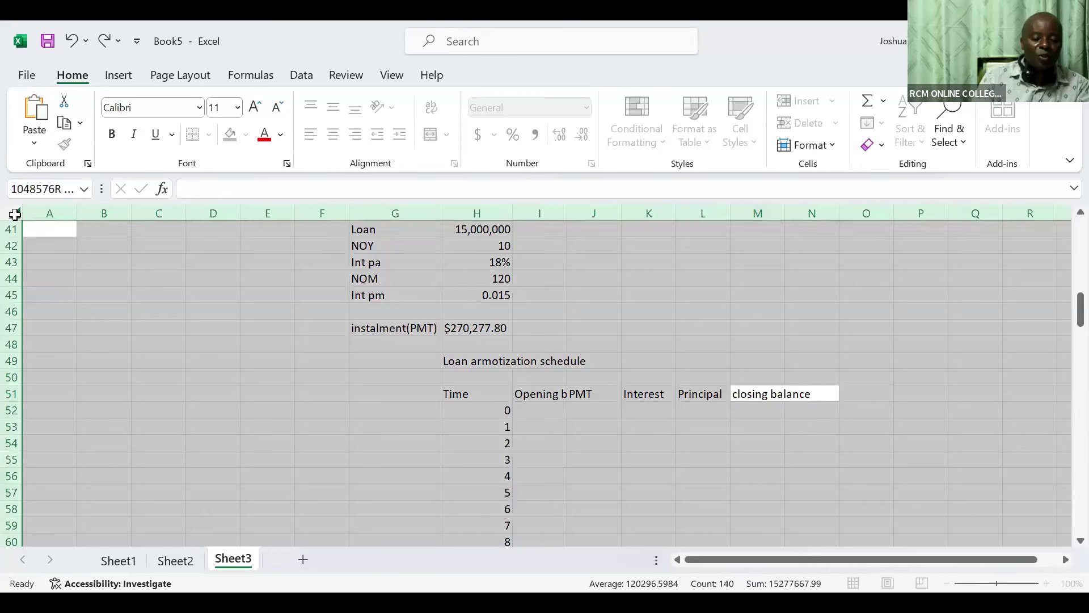
double_click(76, 214)
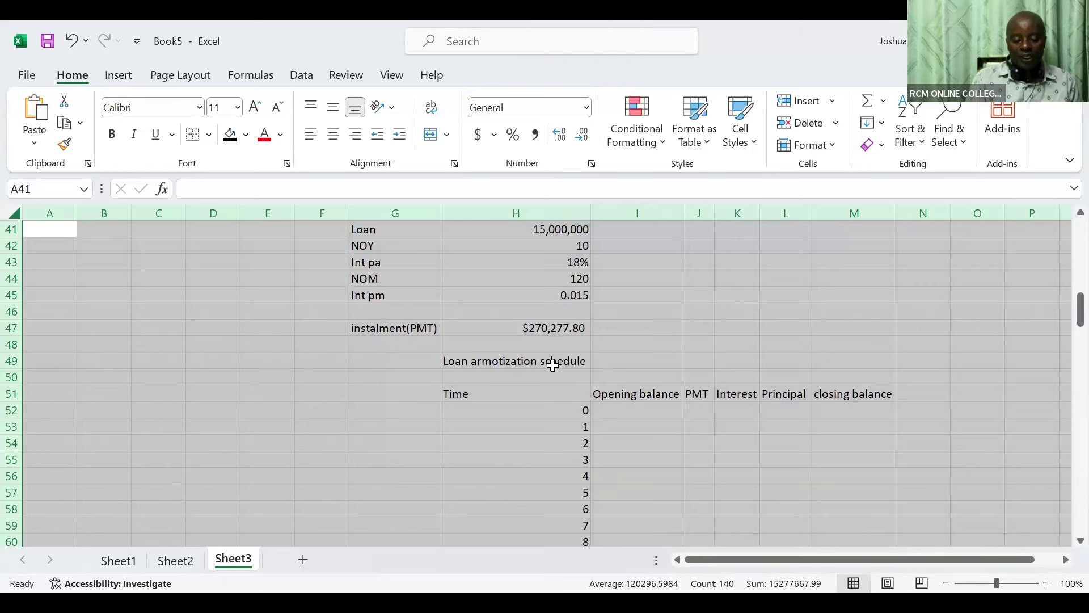
Step: Right-align the "Time" header in H51
click(462, 394)
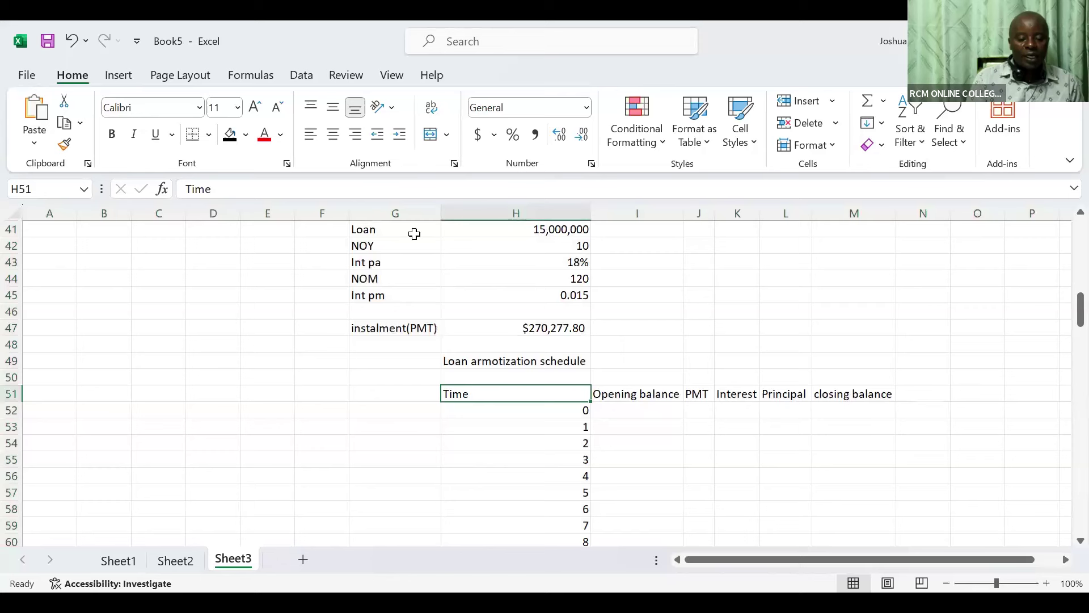
click(357, 135)
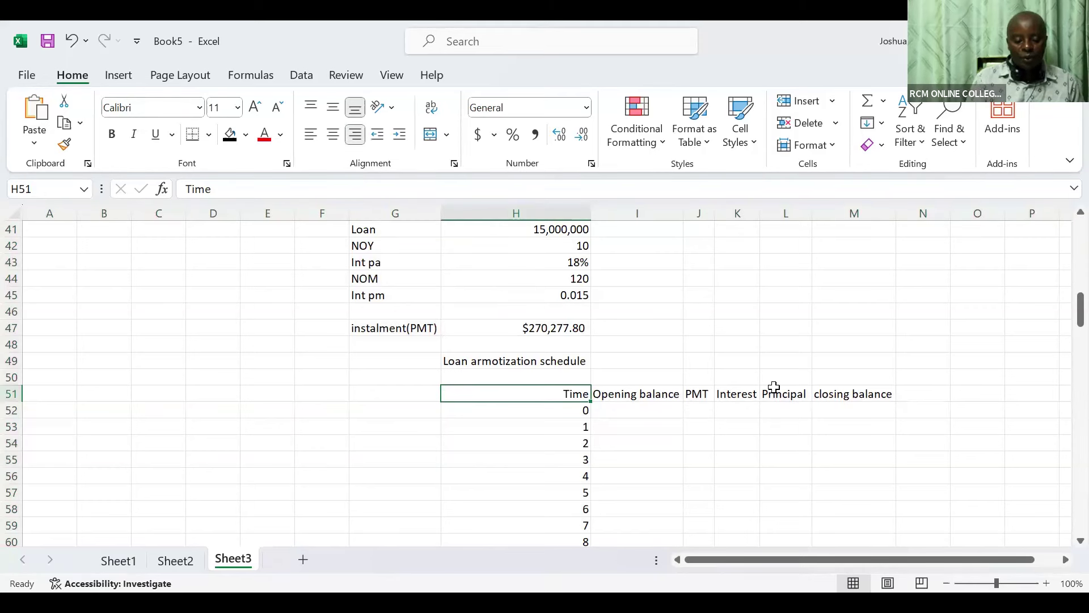
click(954, 434)
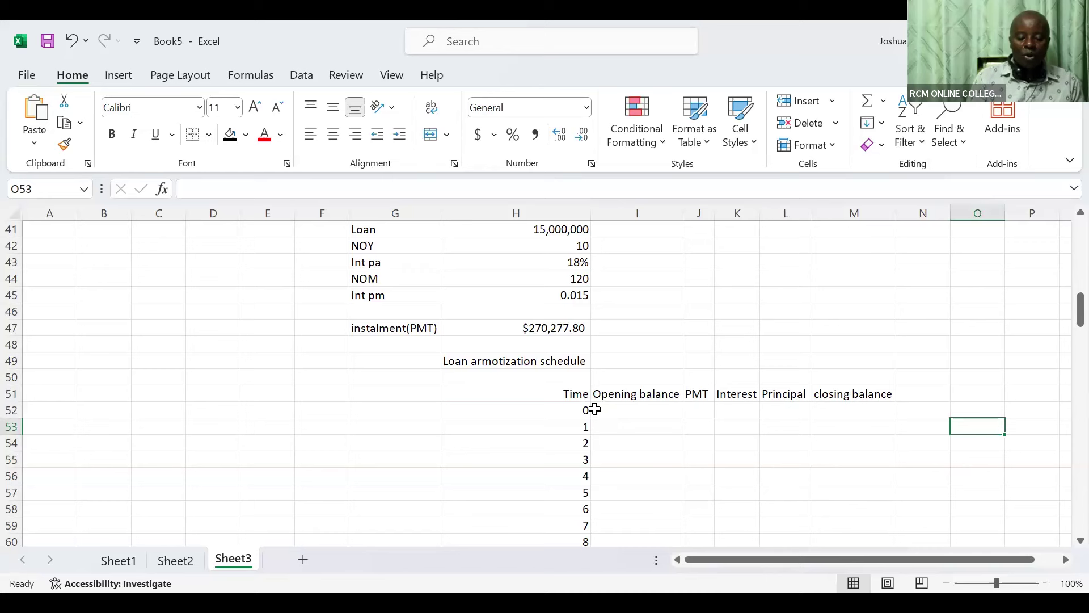
Step: Link the period 0 closing balance in M52 to the loan with =H41 and the period 1 opening balance in I53 with =M52
click(830, 410)
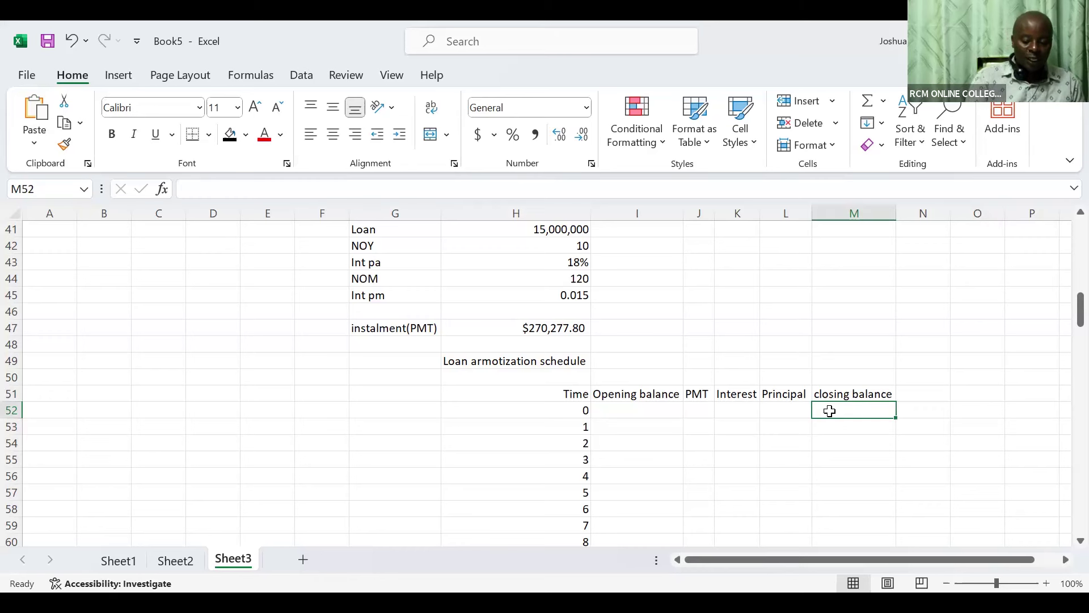
text(=)
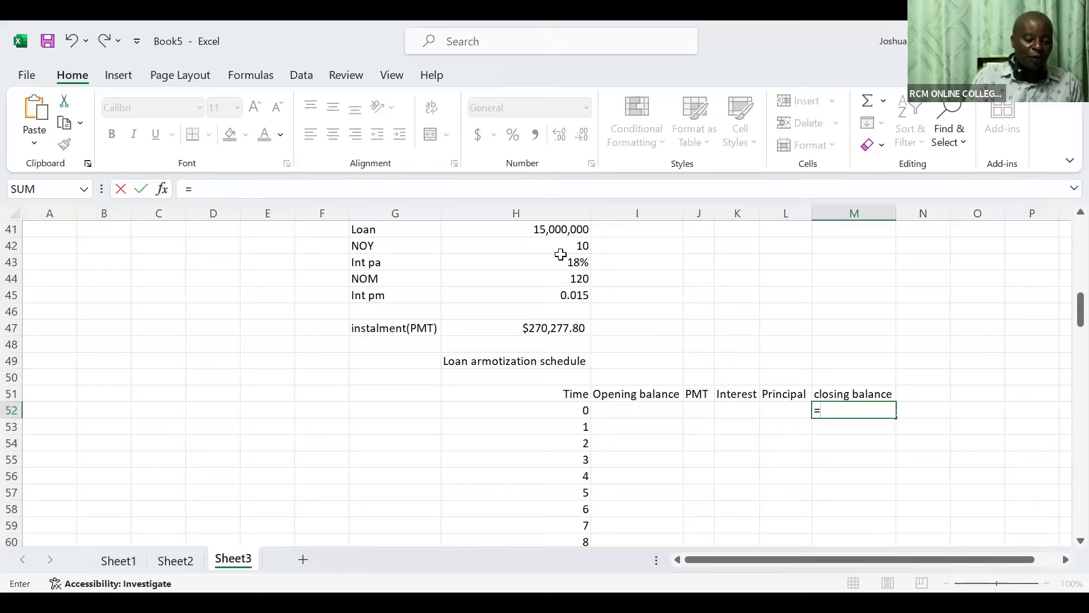
click(546, 232)
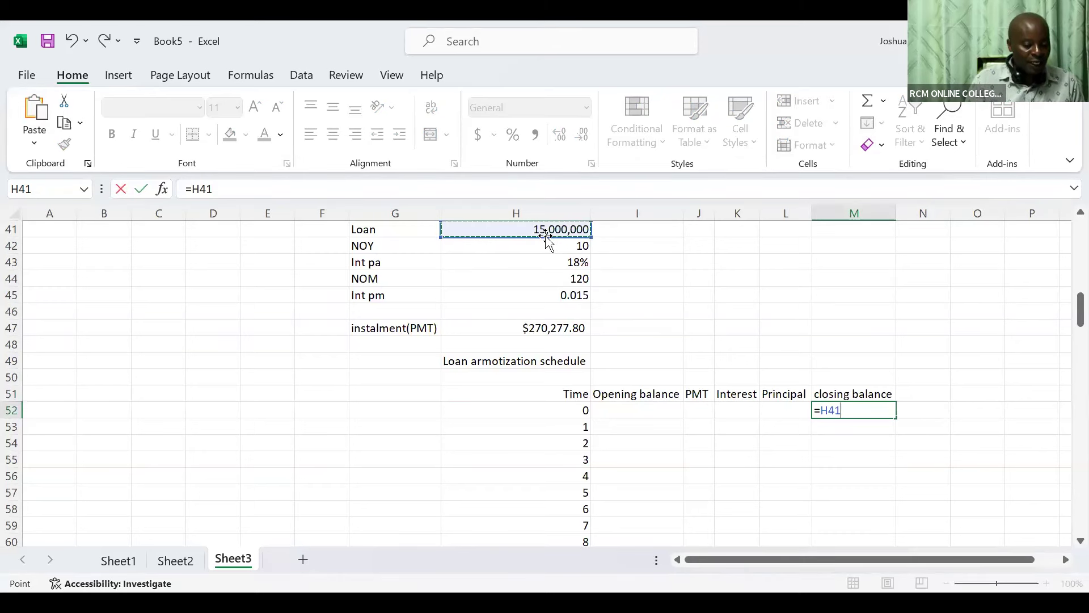
key(Return)
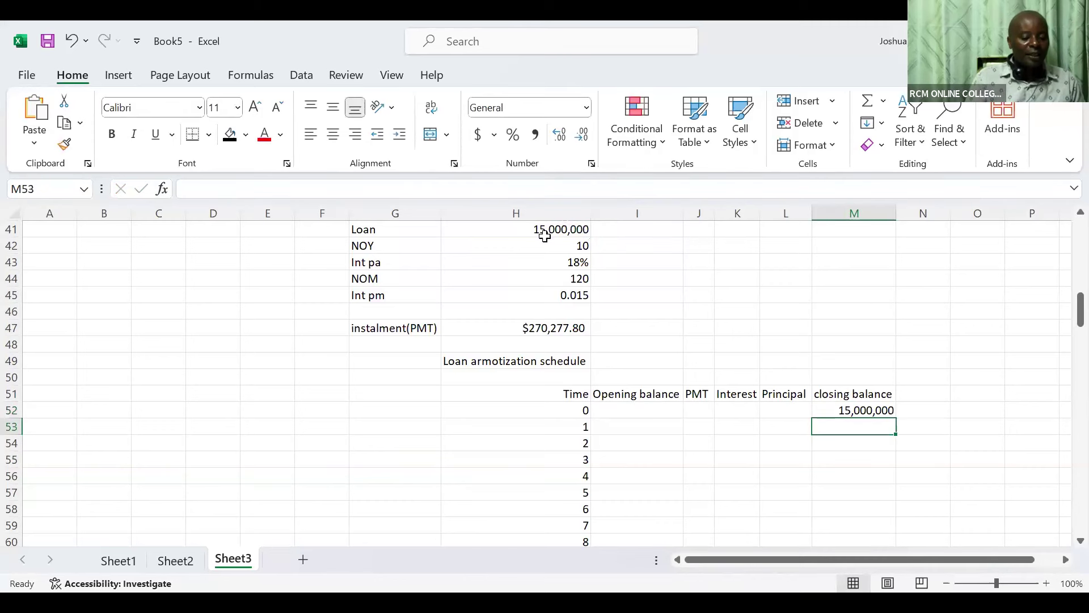
click(617, 427)
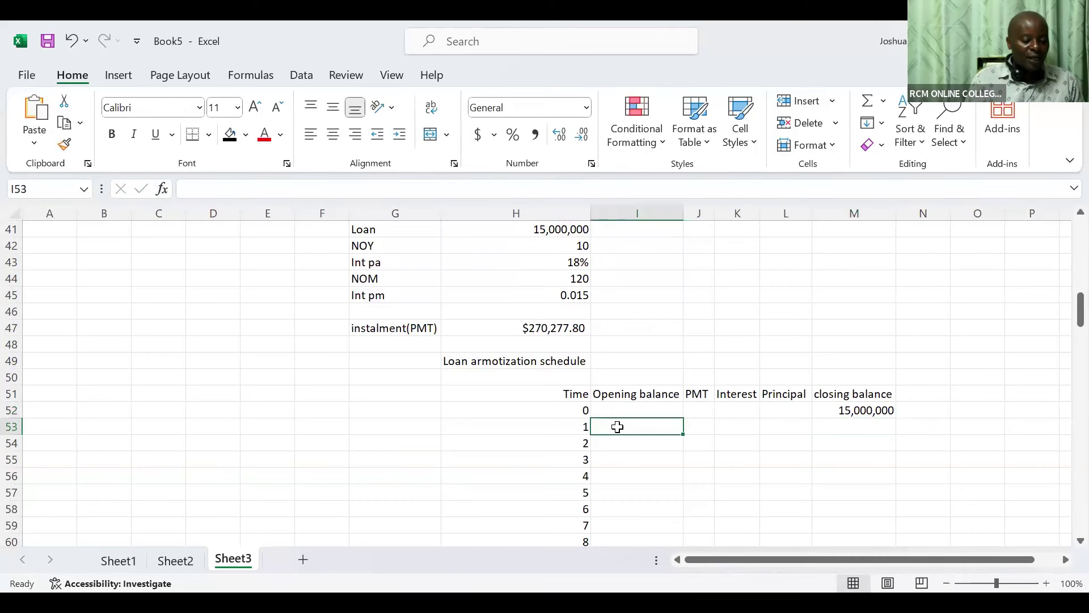
text(=)
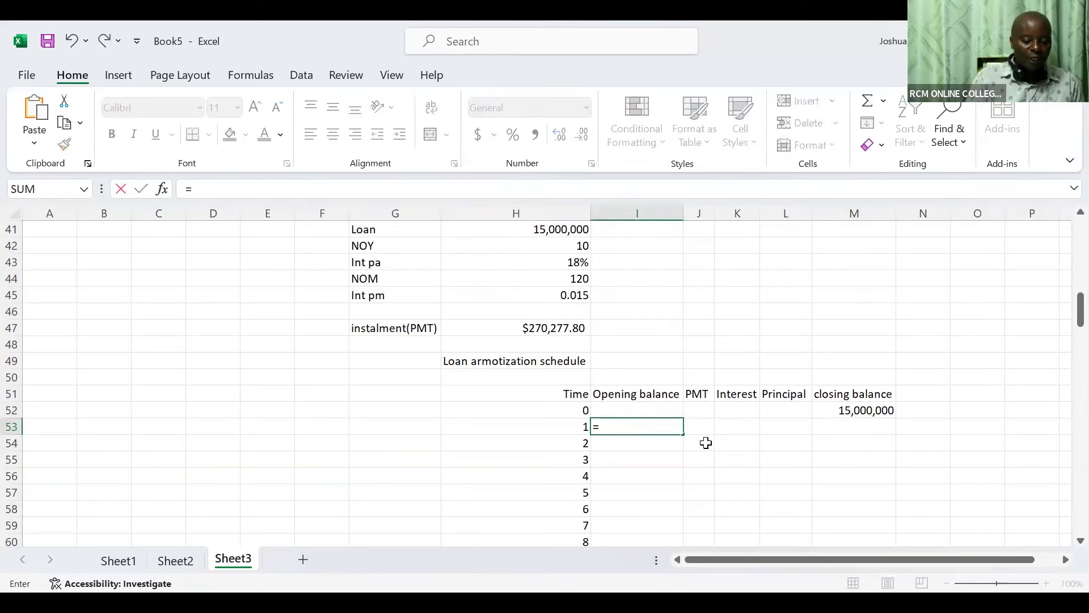
click(851, 409)
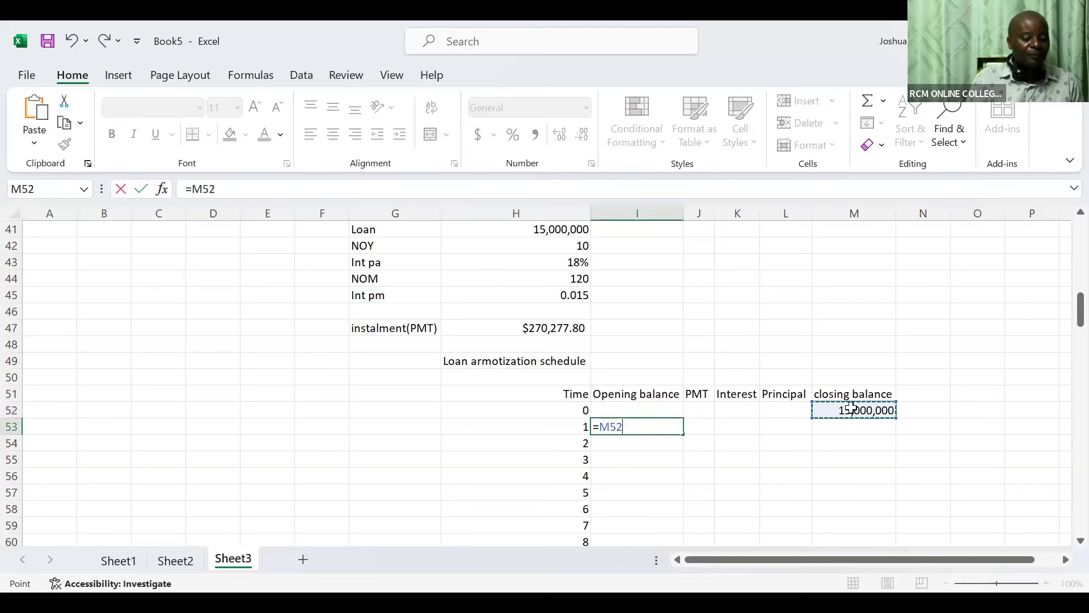
key(Return)
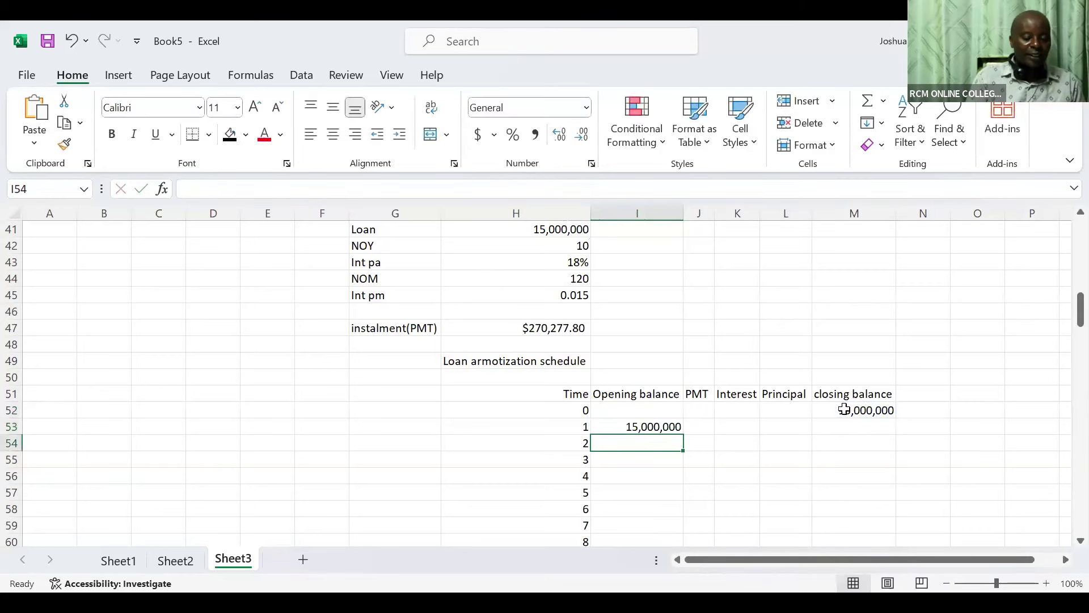
Step: Enter the period 1 PMT in J53 as an absolute reference to the instalment, =$H$47
click(693, 426)
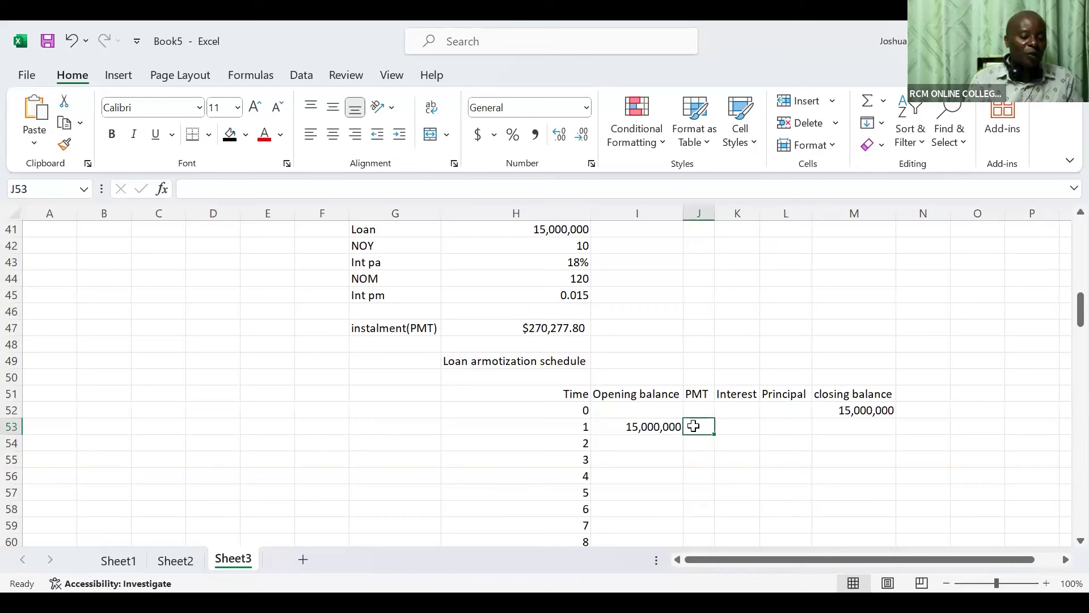
text(=)
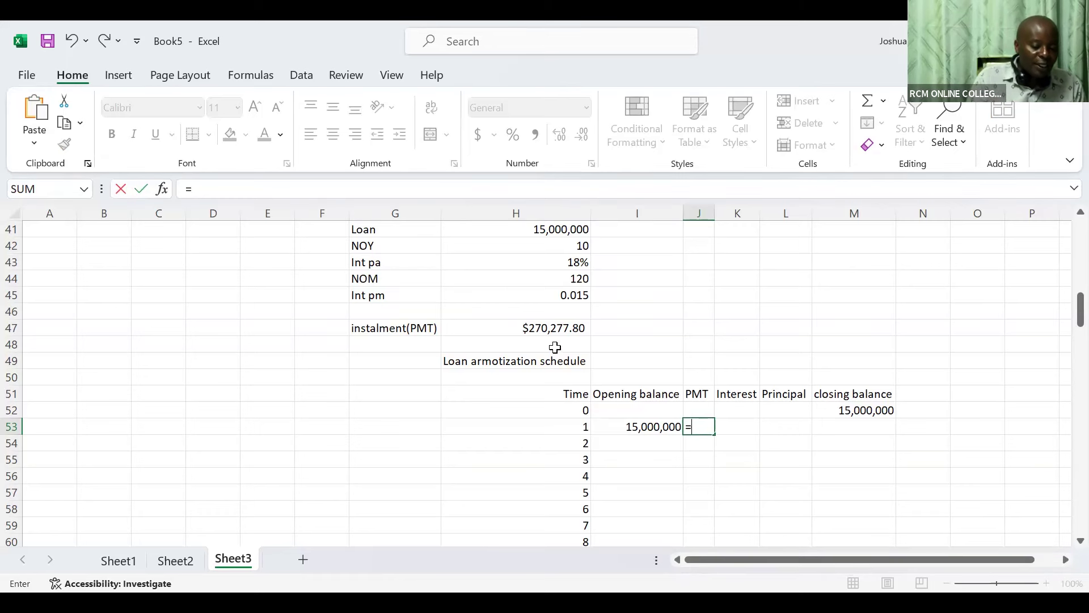
click(545, 332)
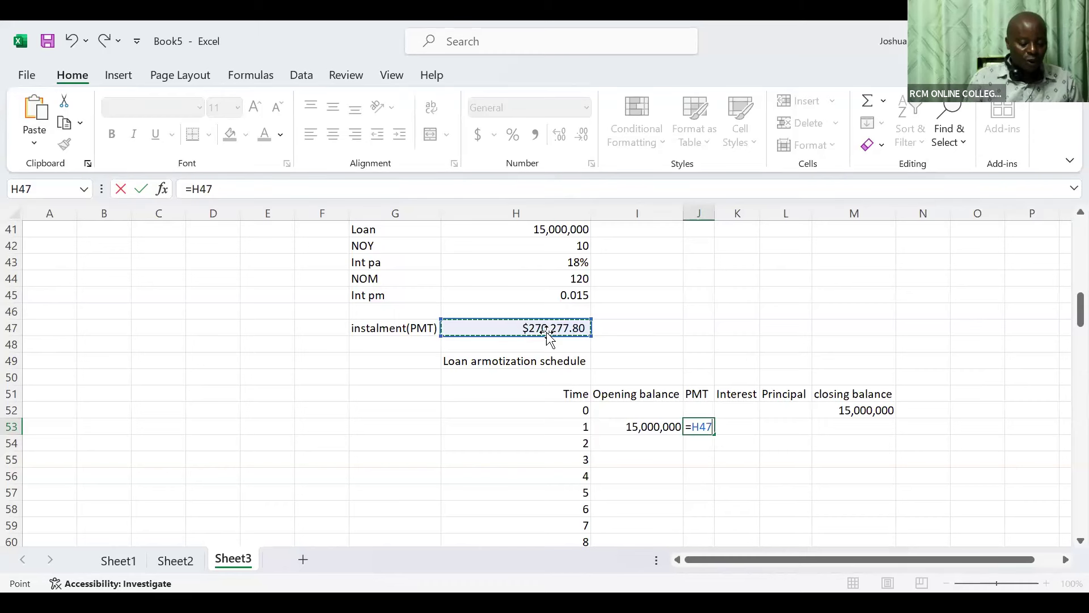
key(F4)
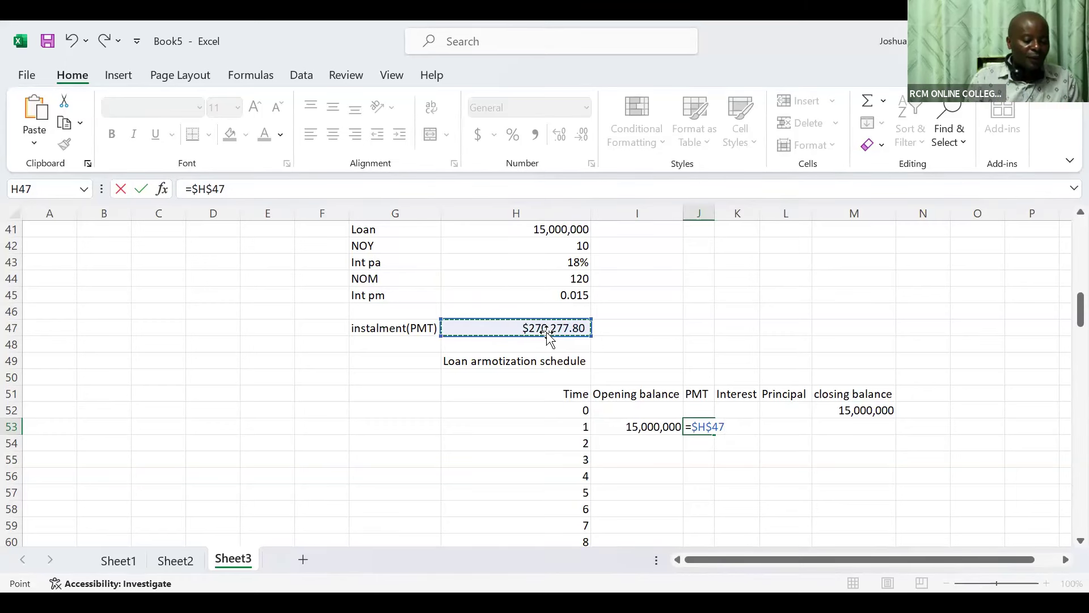
key(Tab)
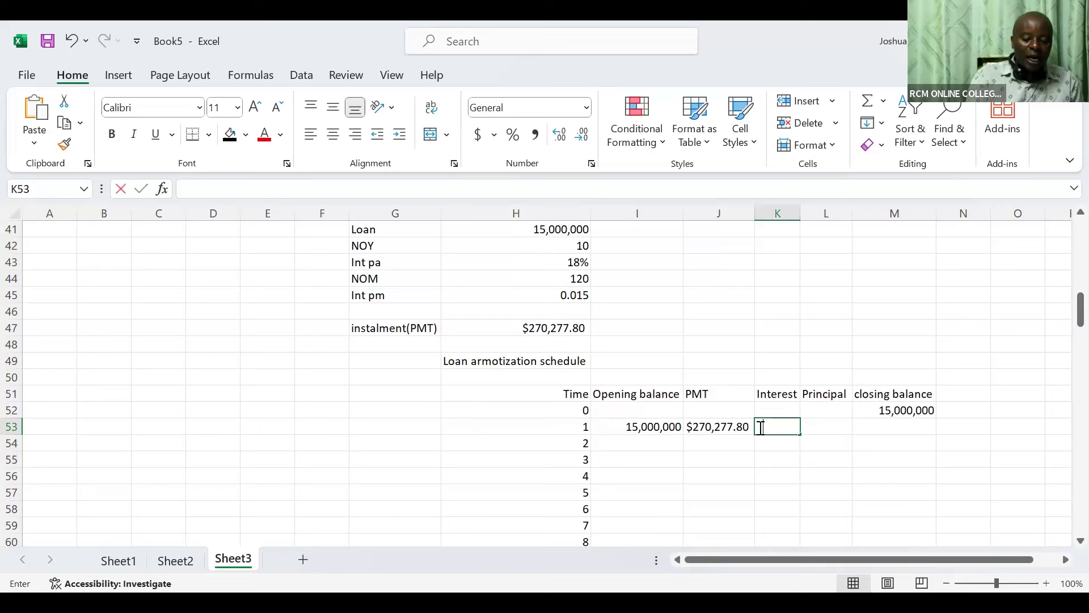
Step: Calculate the period 1 interest in K53 with =I53*$H$45, keeping the monthly rate reference absolute
text(=)
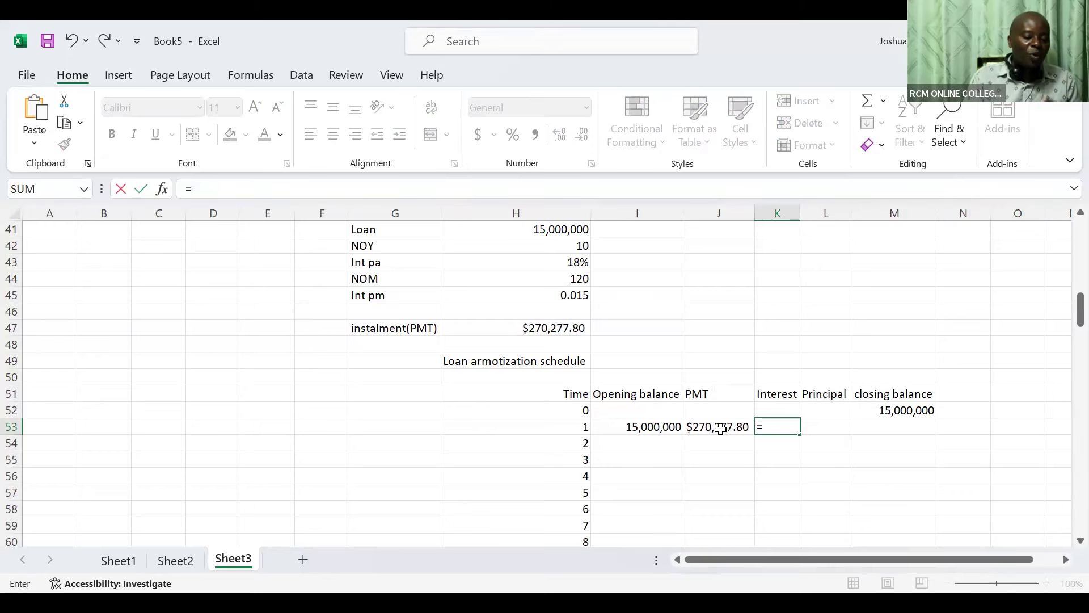
click(648, 426)
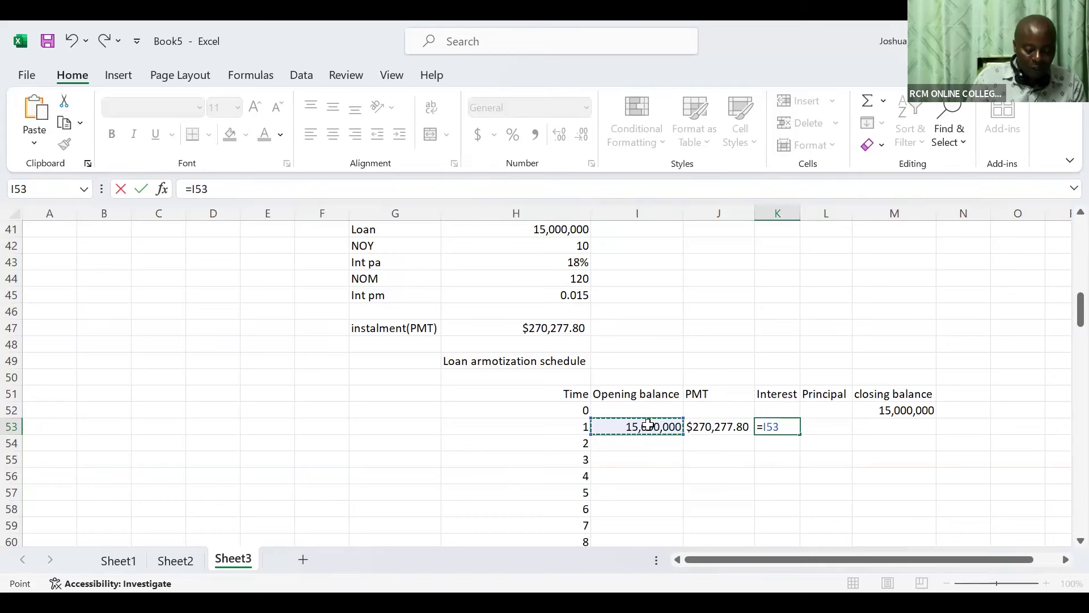
text(*)
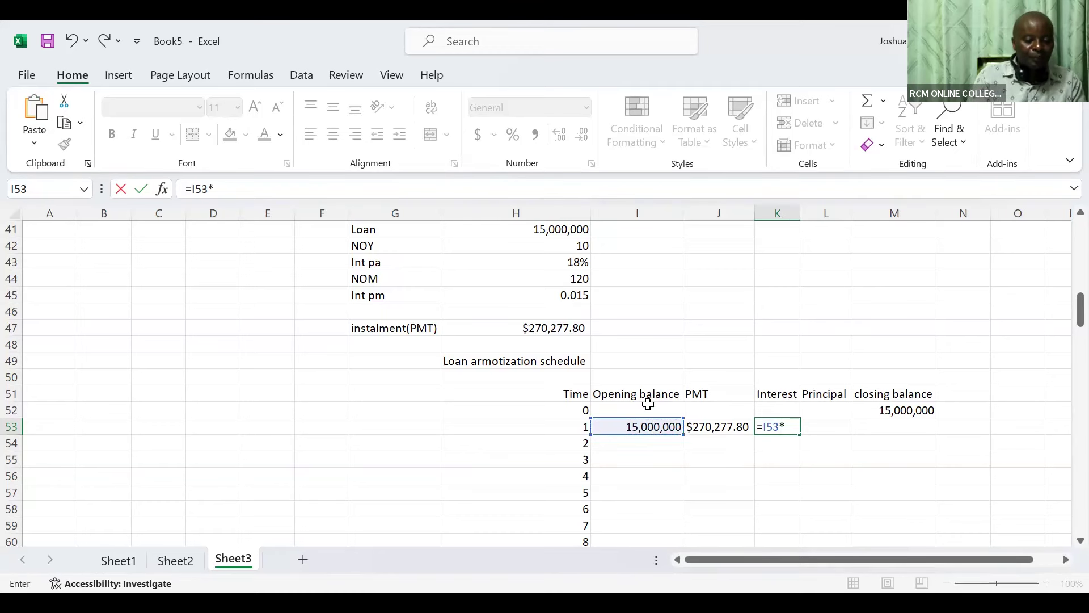
click(577, 295)
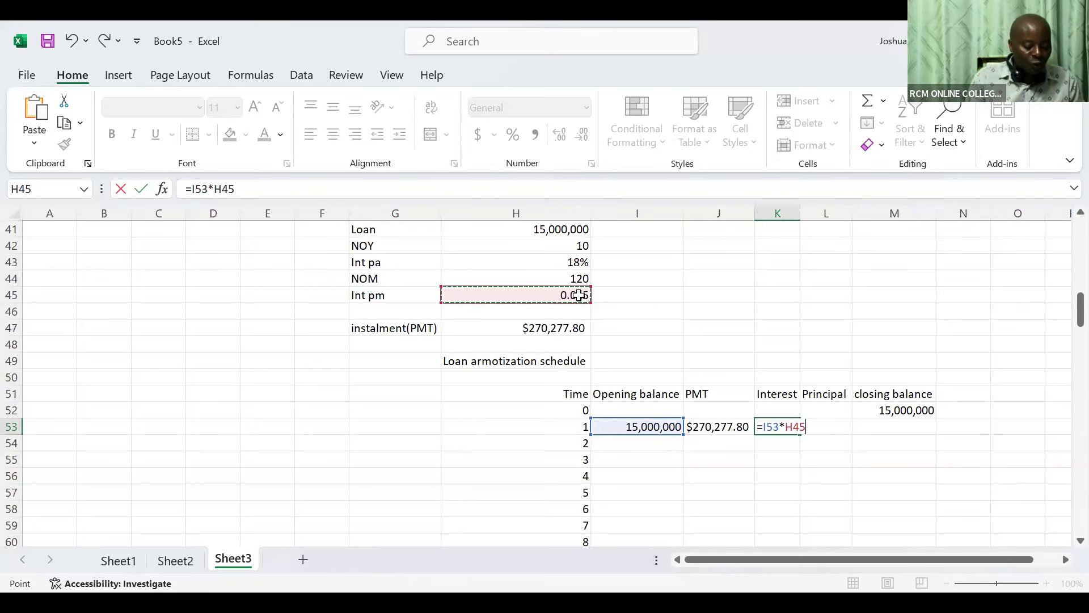
key(F4)
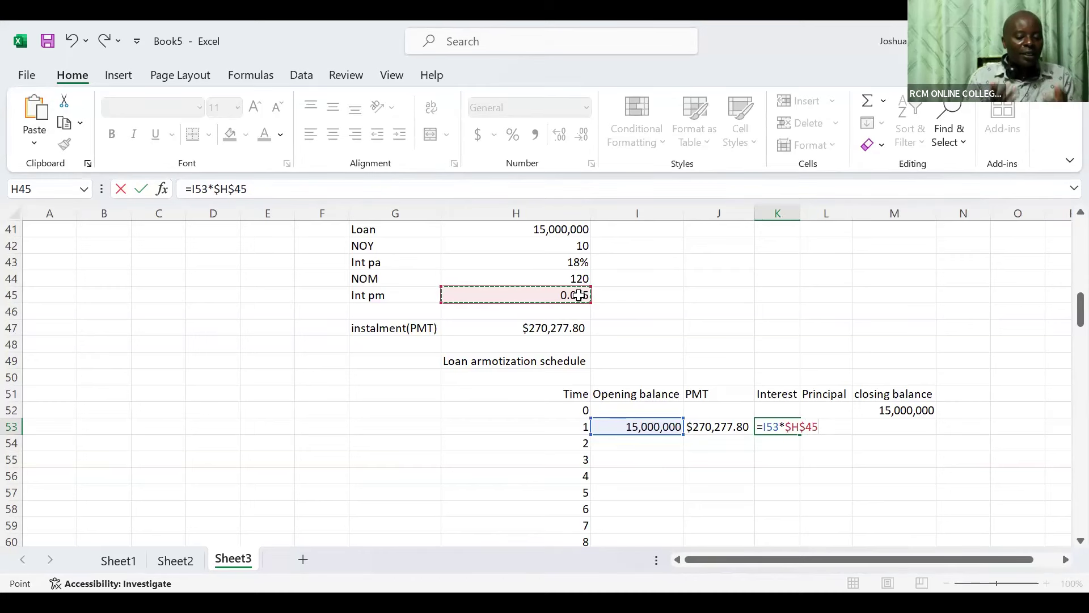
key(Tab)
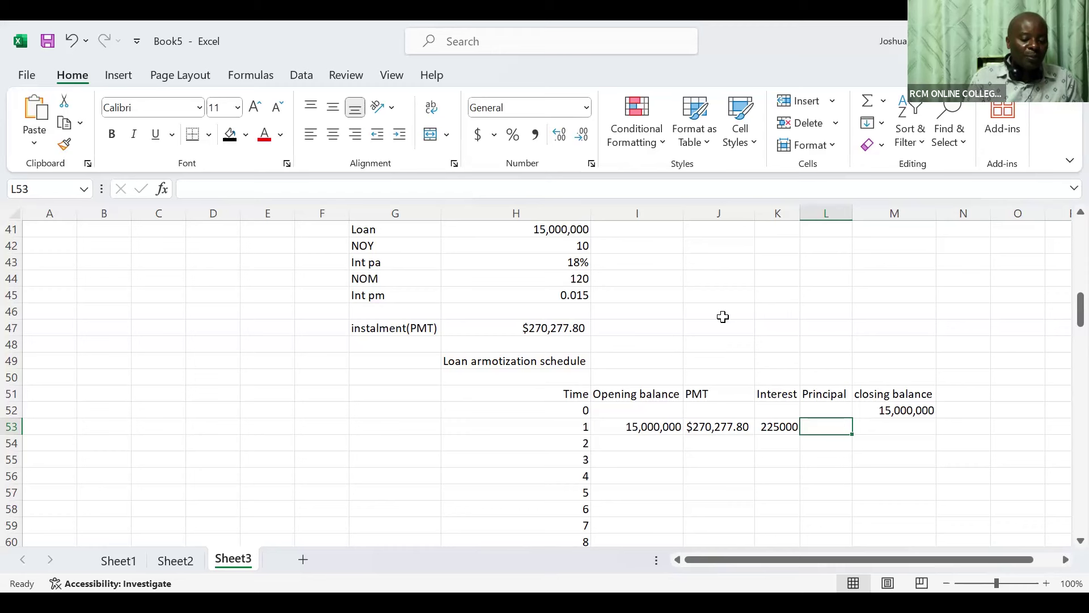
Step: Write the note "Principal=PMT-Interest" in J46 above the schedule
click(720, 310)
text(Principal)
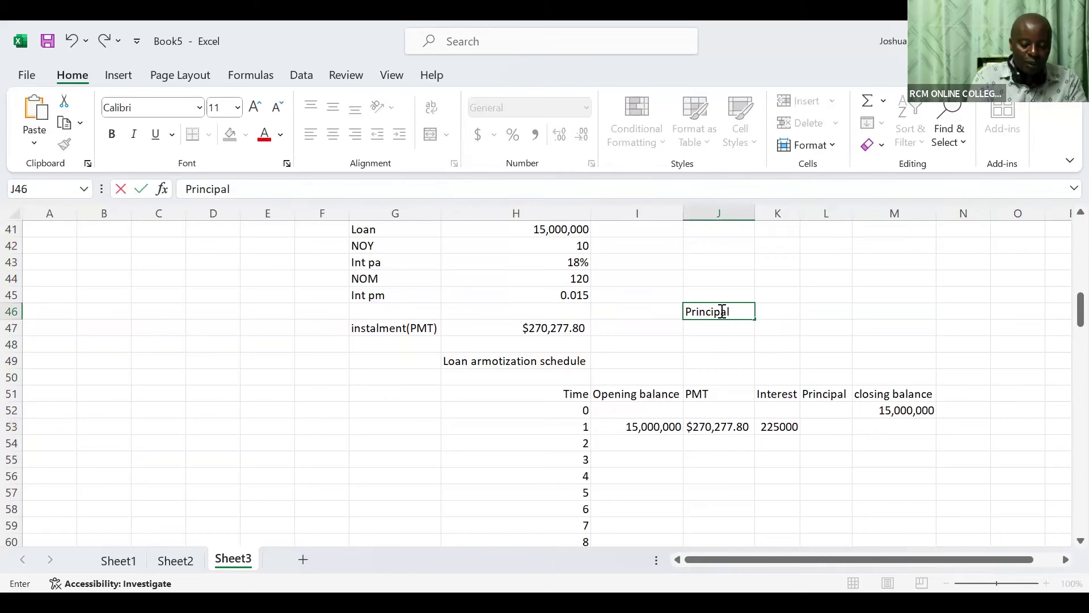
text(=PMT)
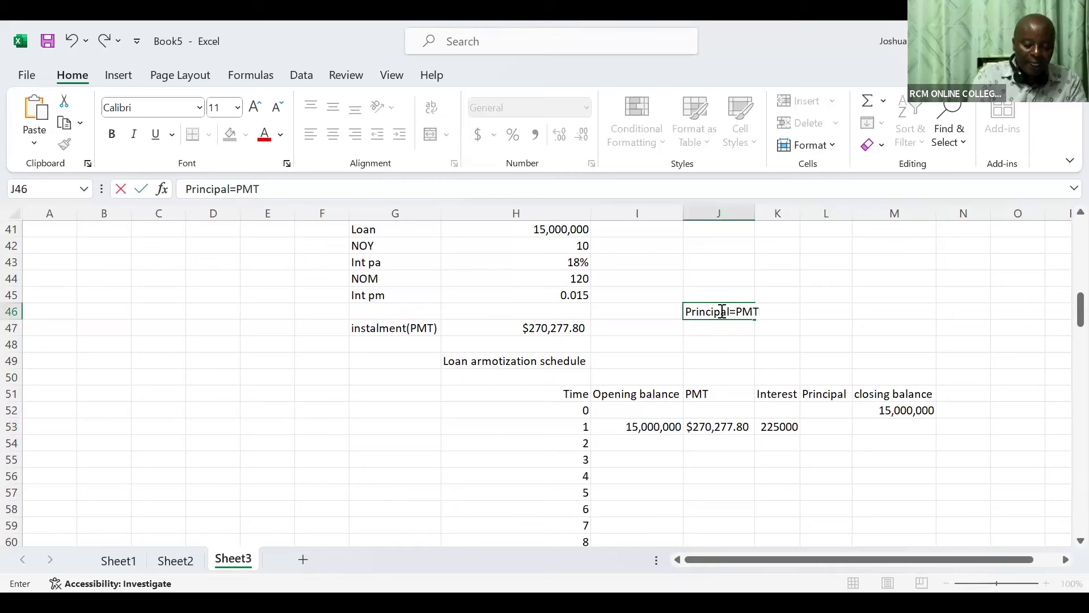
text(-Inter)
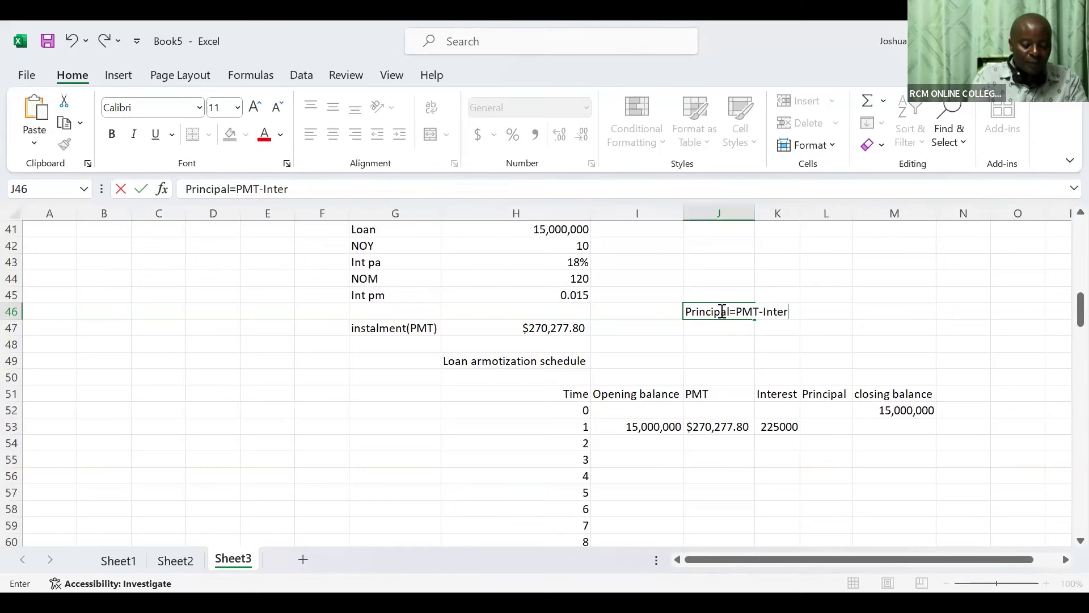
text(est)
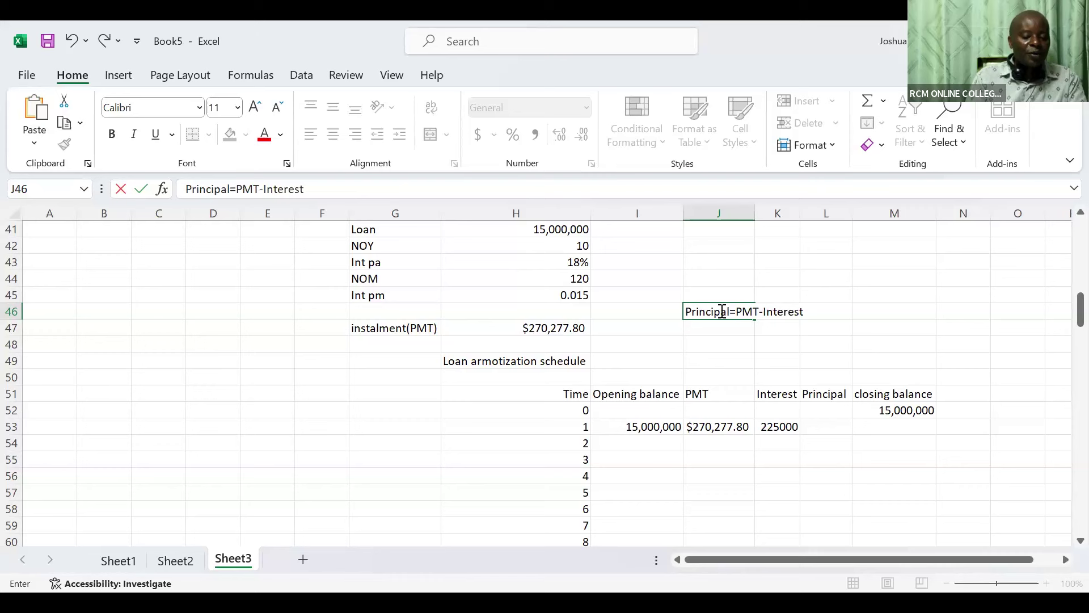
Step: Calculate the period 1 principal in L53 as PMT minus interest with =J53-K53
click(823, 429)
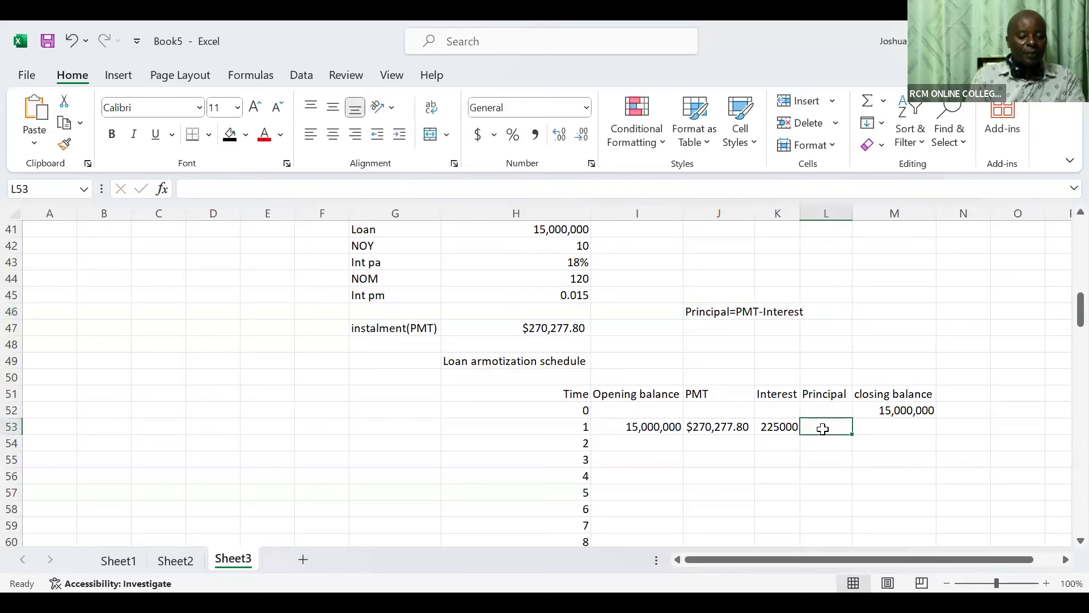
text(=)
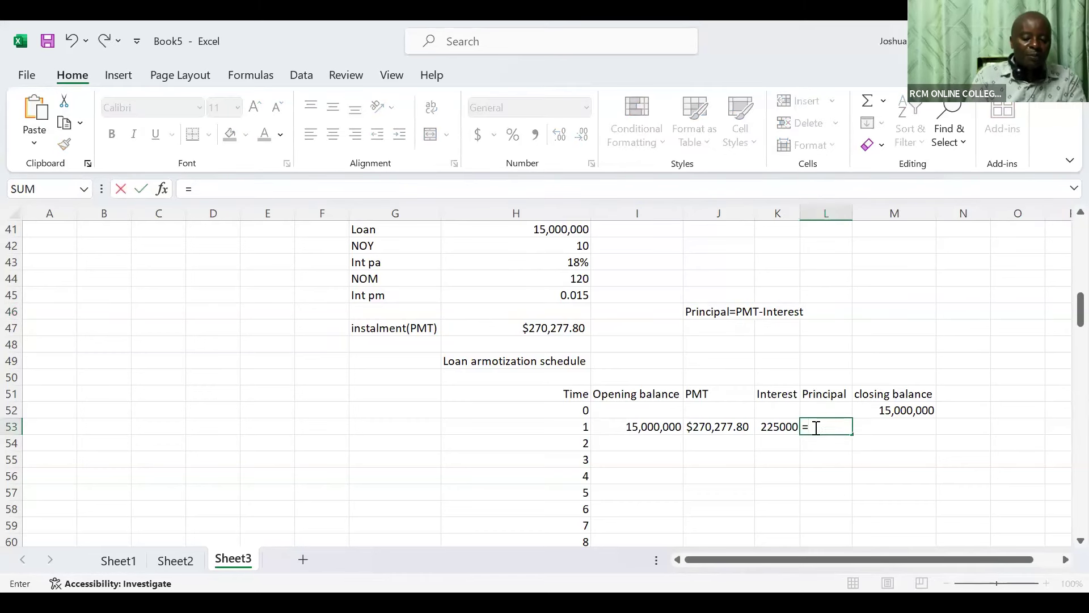
click(704, 425)
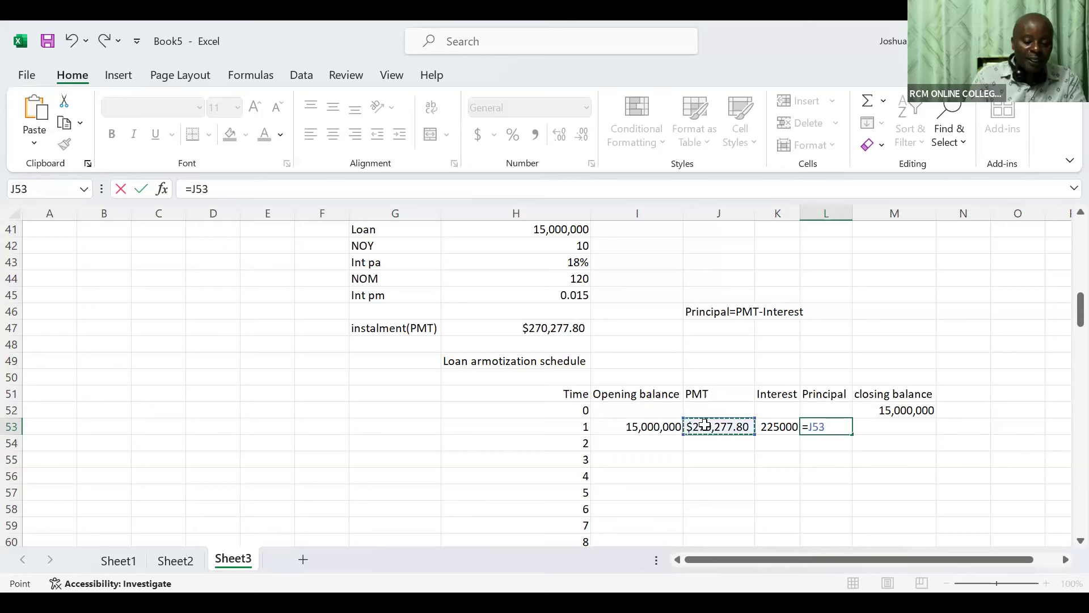
text(-)
click(767, 427)
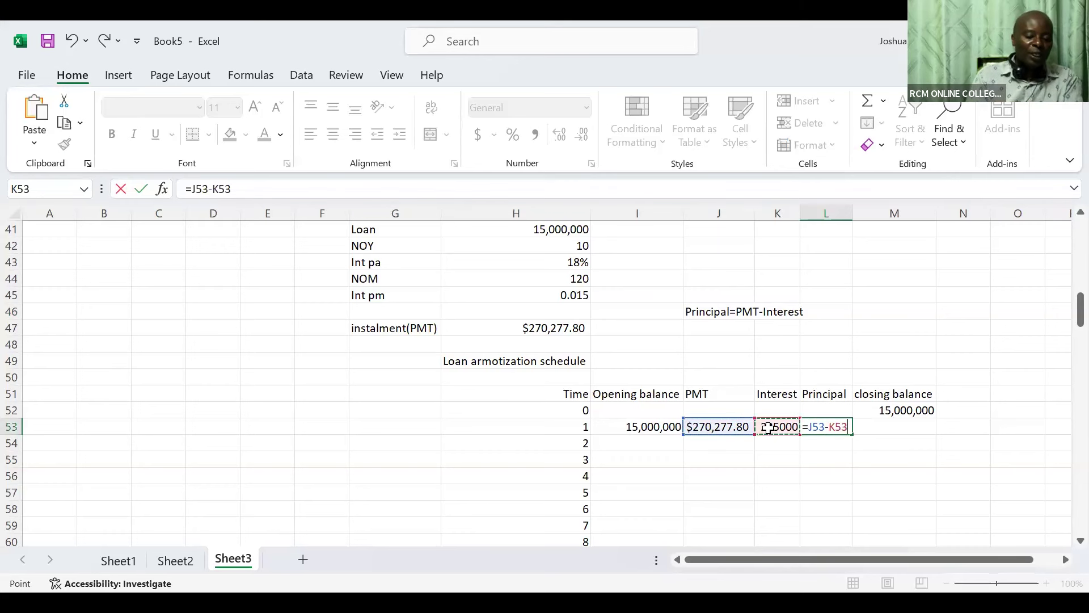
key(Tab)
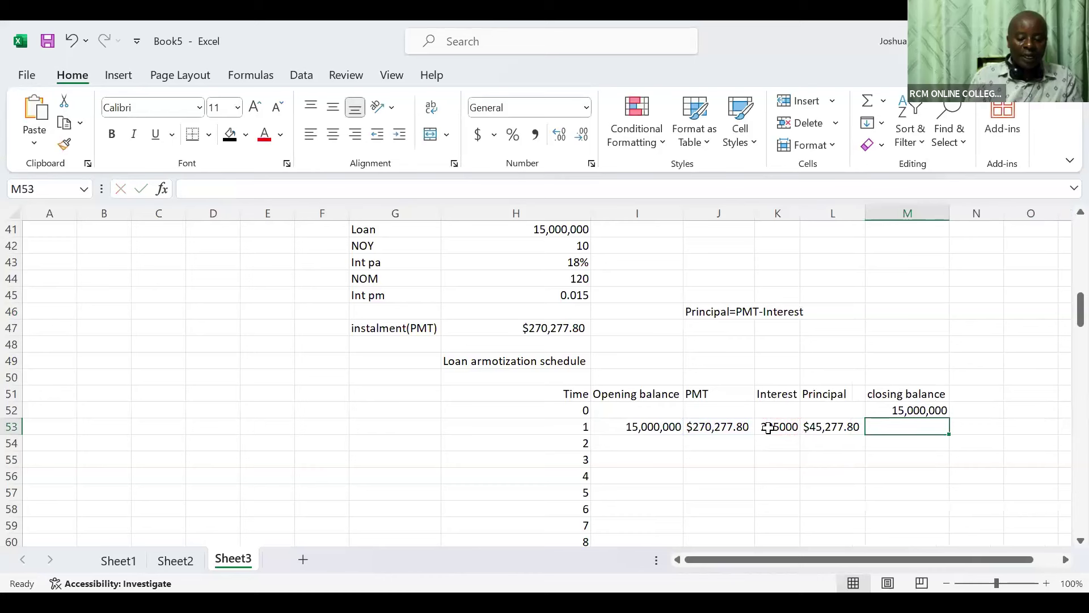
Step: Calculate the period 1 closing balance in M53 as the previous closing balance minus principal, =M52-L53
text(=)
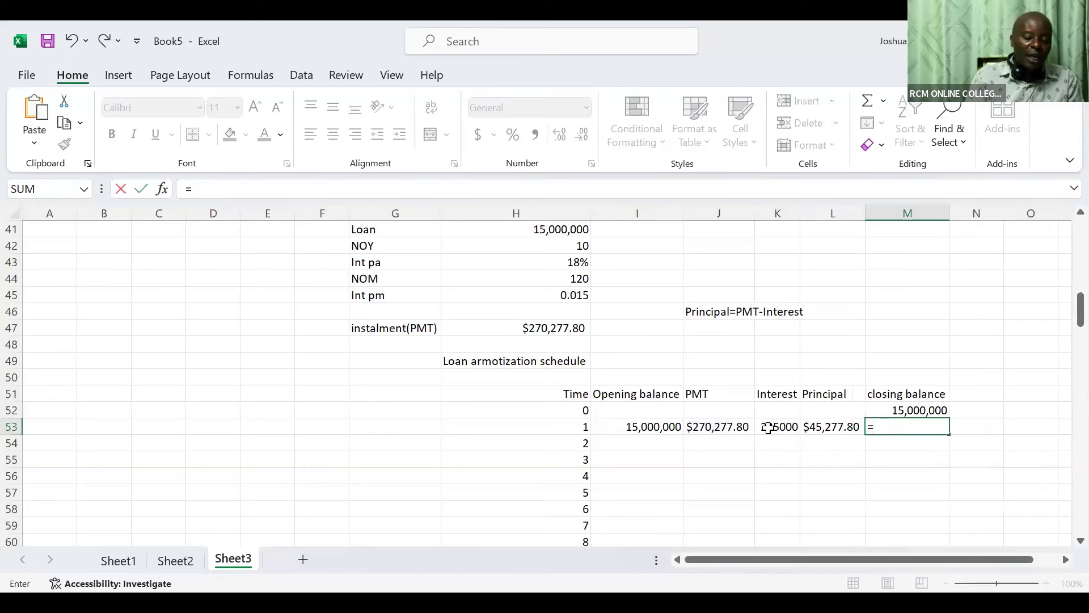
click(915, 406)
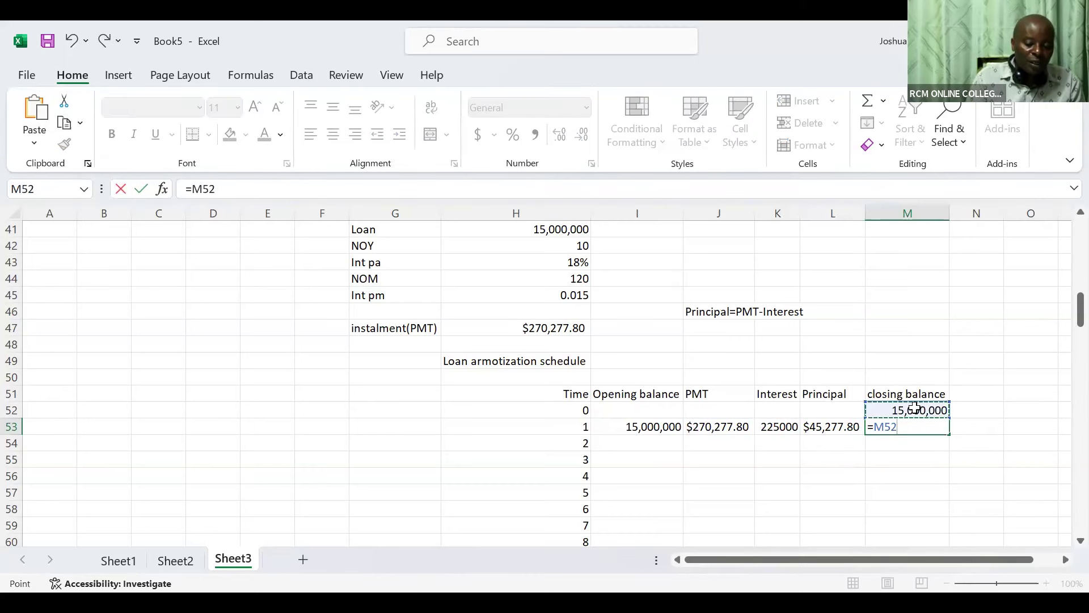
text(-)
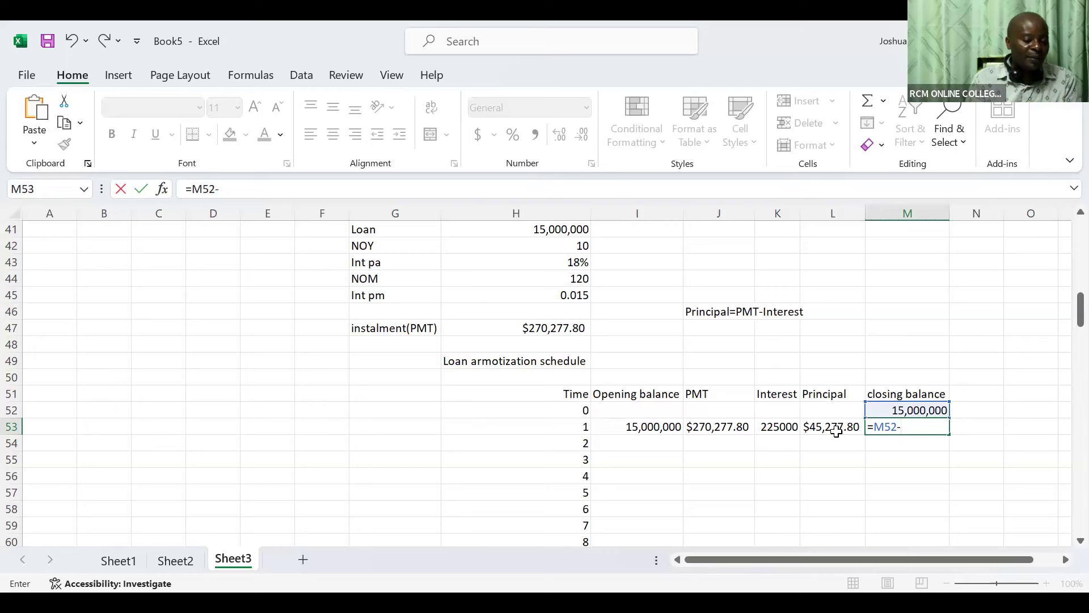
click(836, 433)
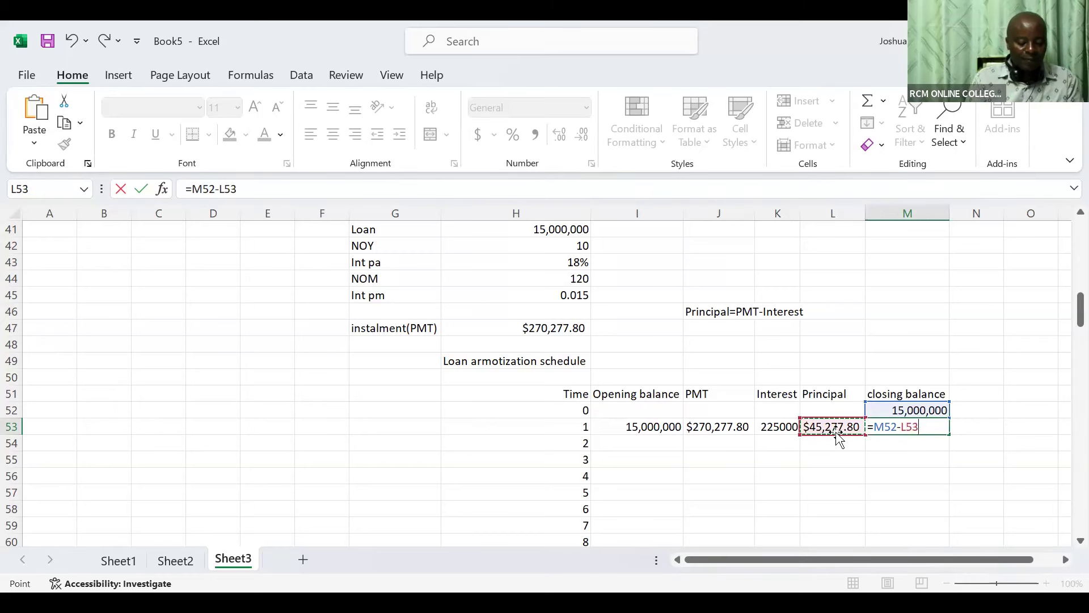
key(Return)
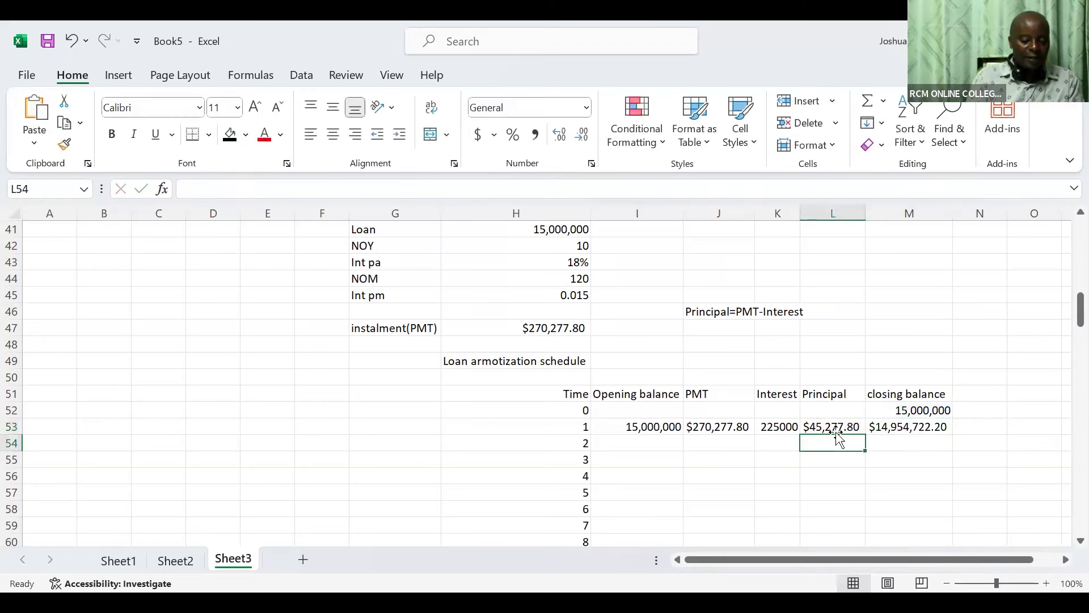
Step: Fill the period 1 formulas in I53:M53 down the schedule to period 120 and go to the final closing balance
click(632, 427)
drag(632, 427, 890, 429)
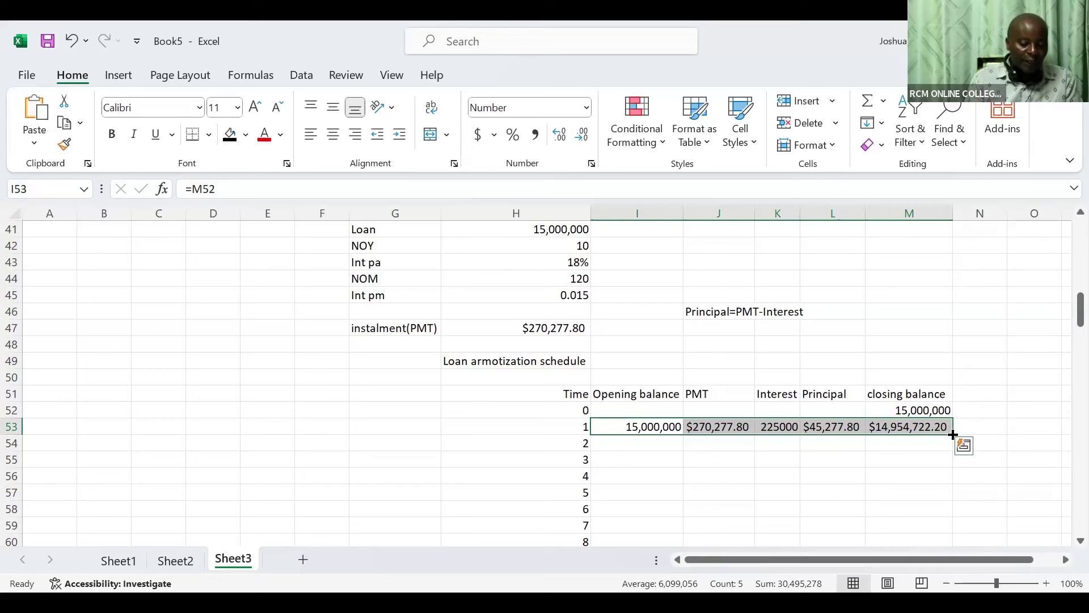
double_click(953, 435)
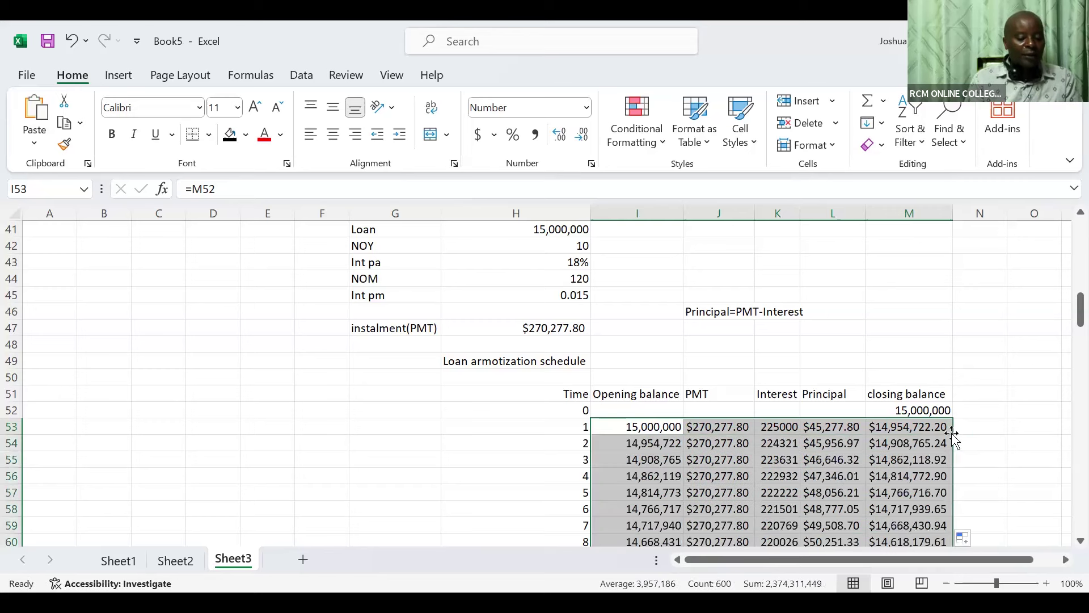
click(917, 471)
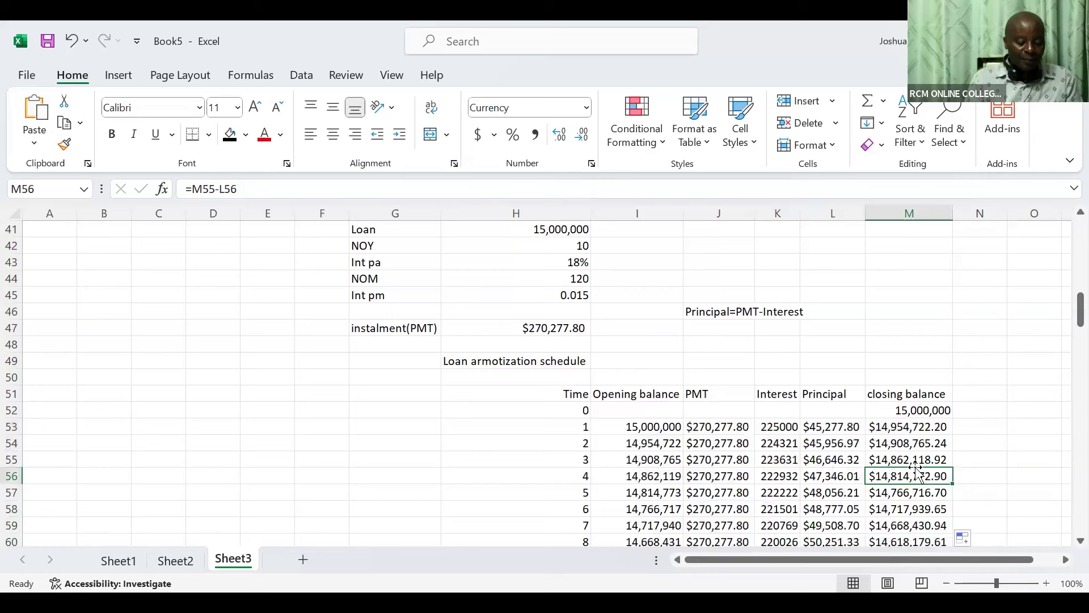
key(ctrl+Down)
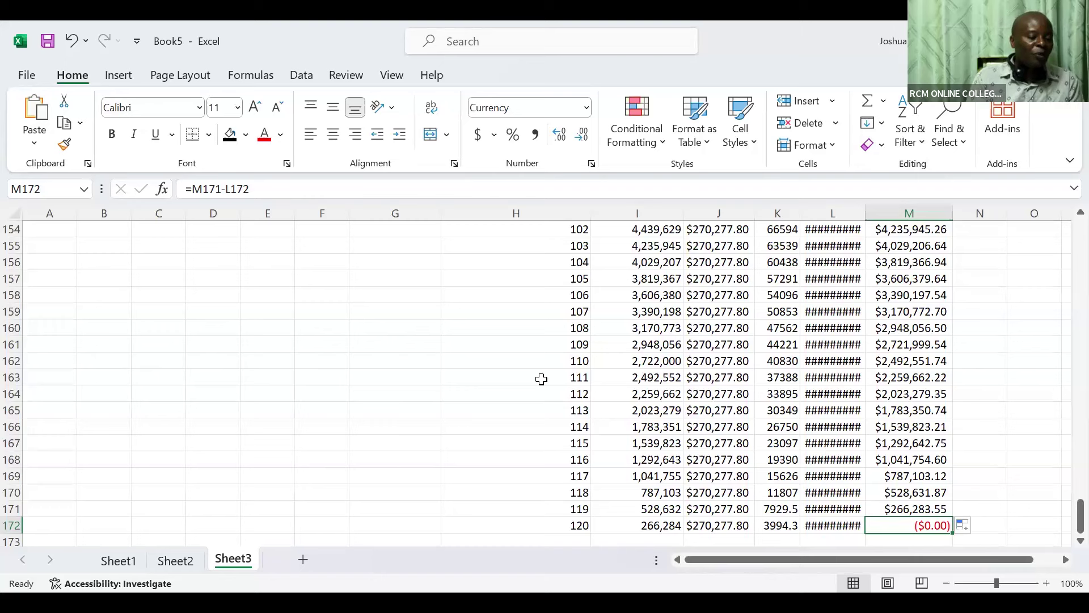
Step: Autofit all column widths on the sheet so every schedule amount displays in full
click(15, 214)
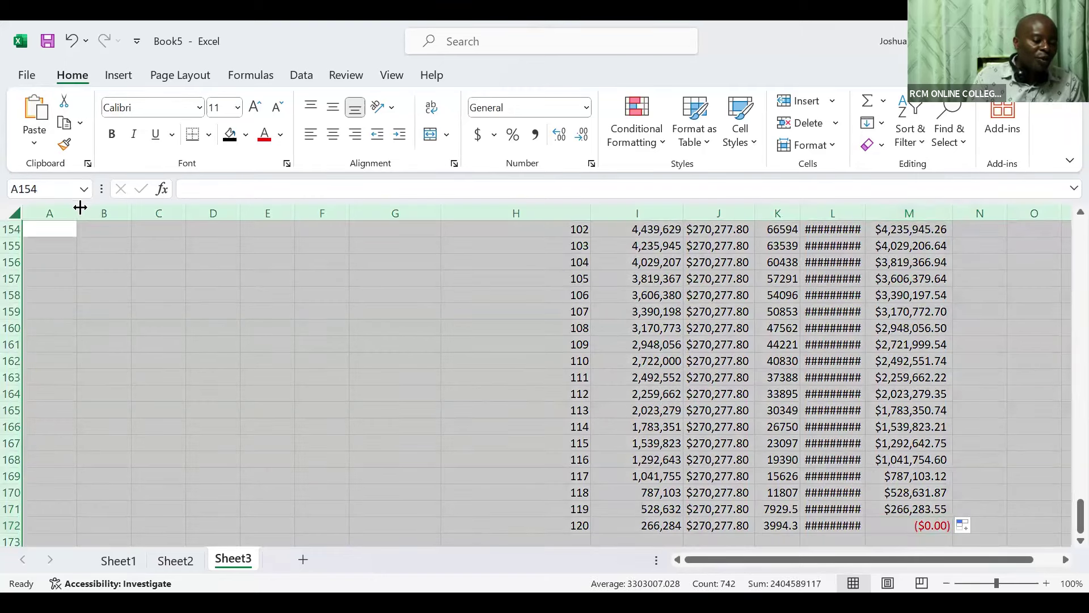
double_click(127, 214)
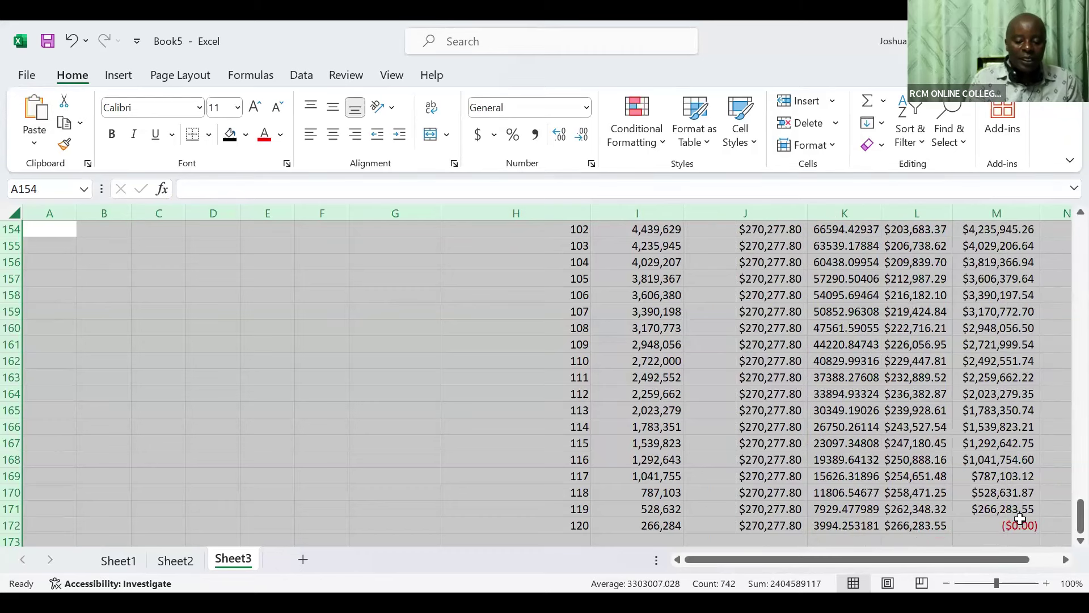
click(1064, 561)
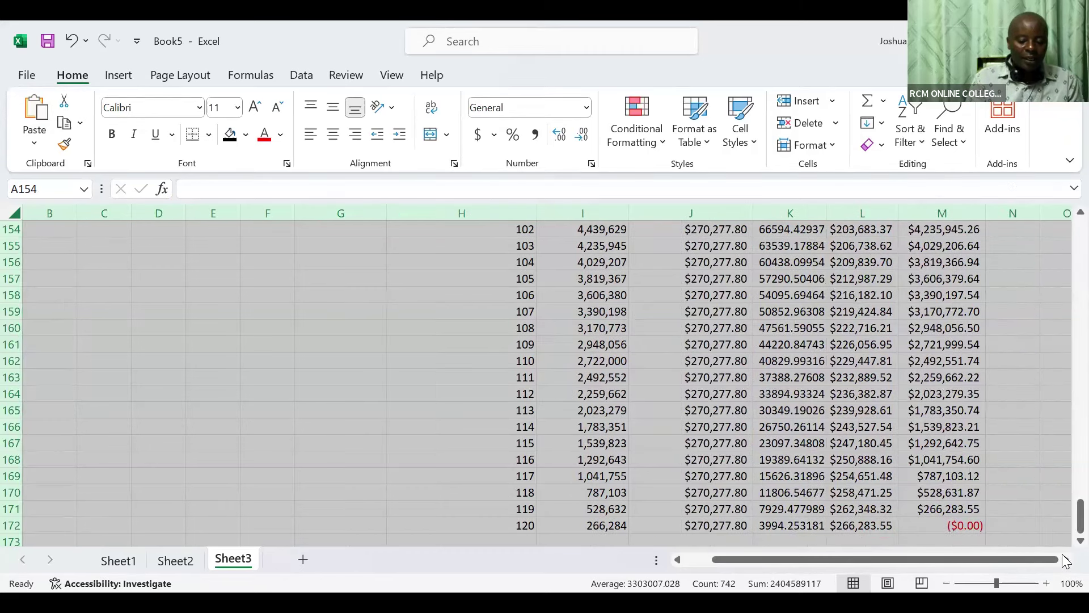
click(1064, 560)
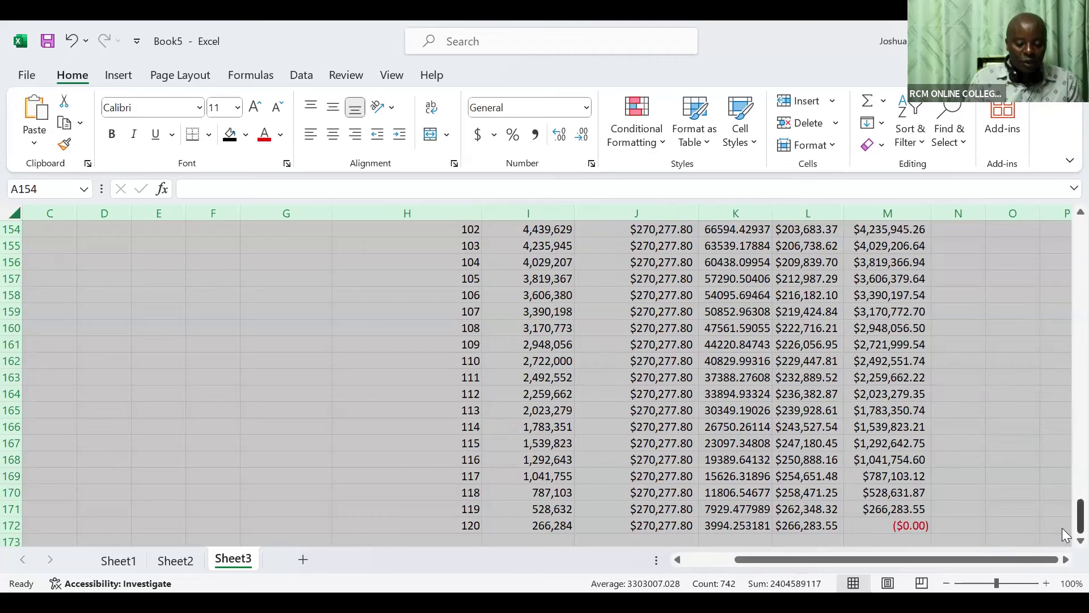
Step: Freeze the panes above row 52 so the schedule's column headings in row 51 stay in view
scroll(1063, 536, up, 1)
drag(1063, 536, 1061, 328)
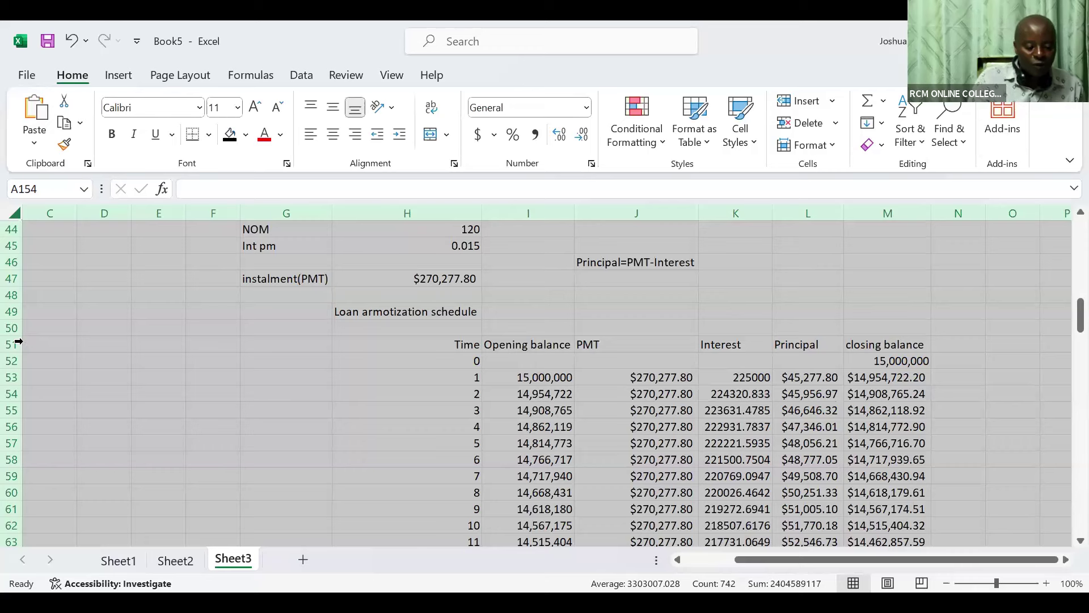
click(12, 361)
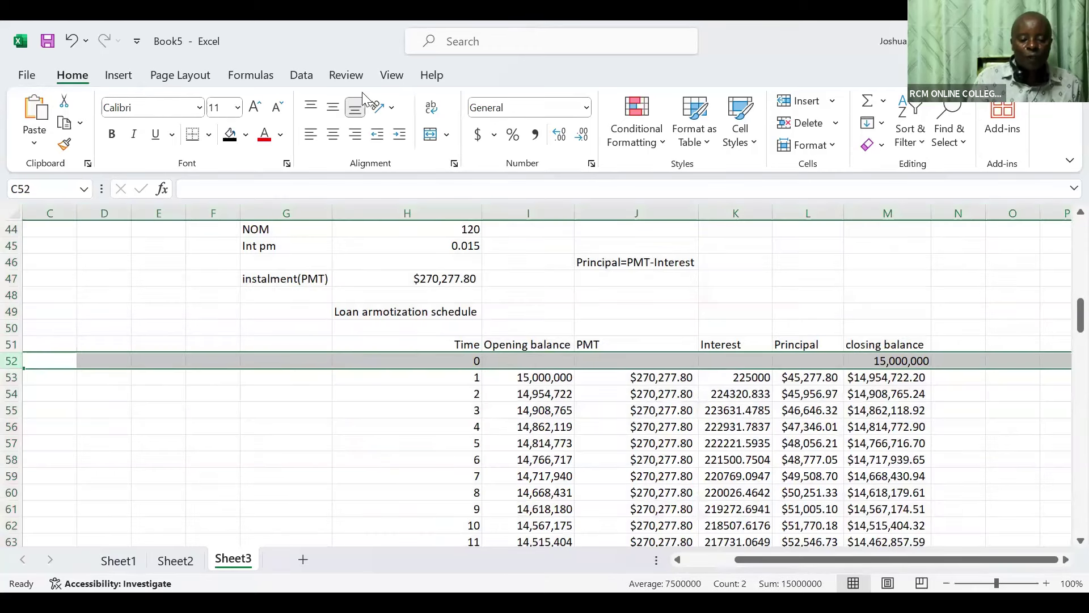
click(392, 76)
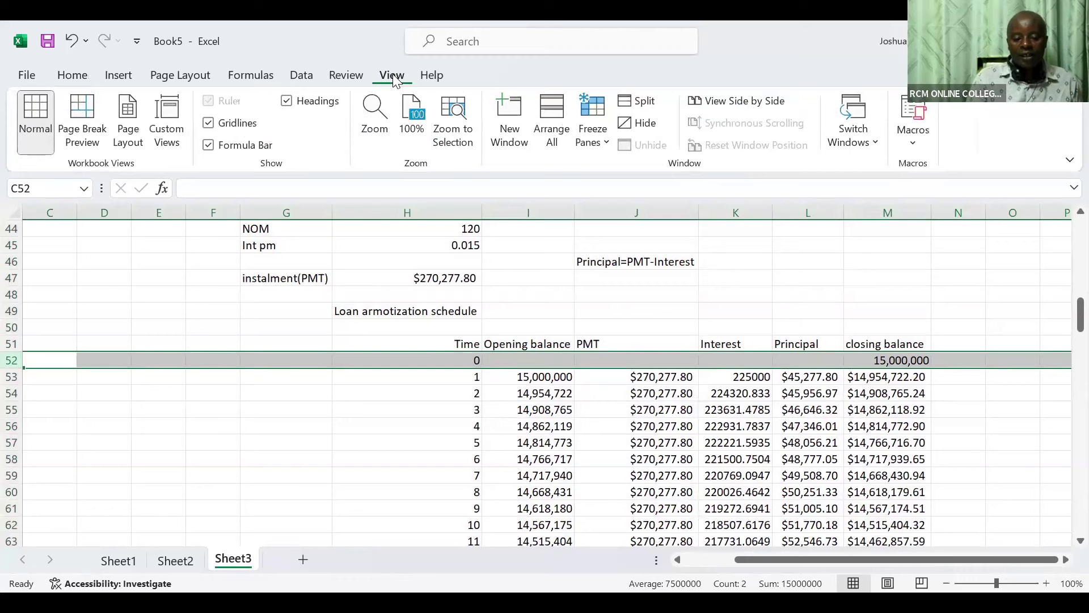
click(592, 115)
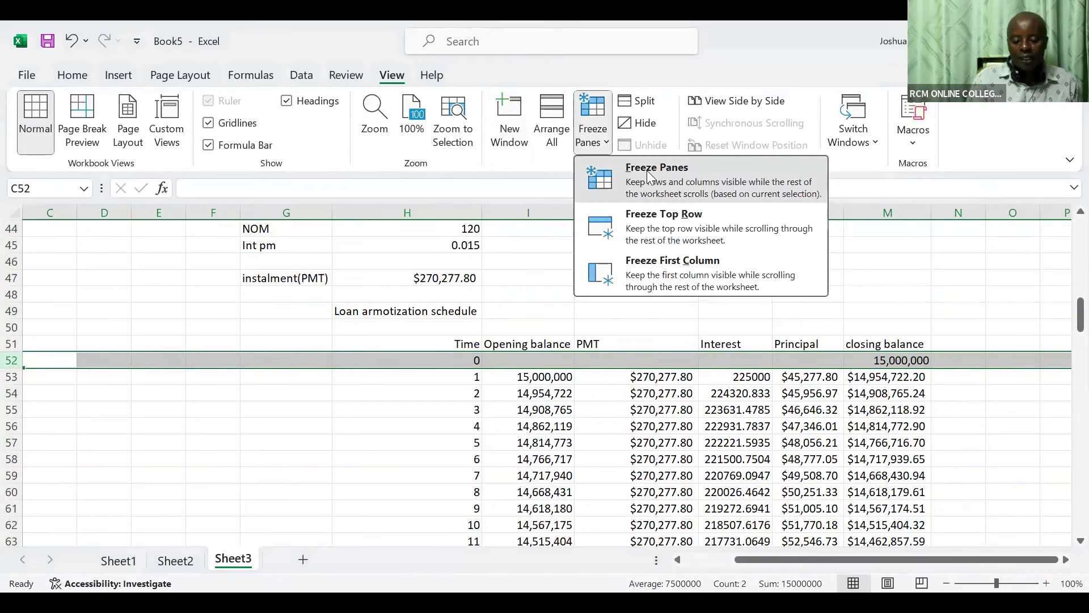
click(646, 170)
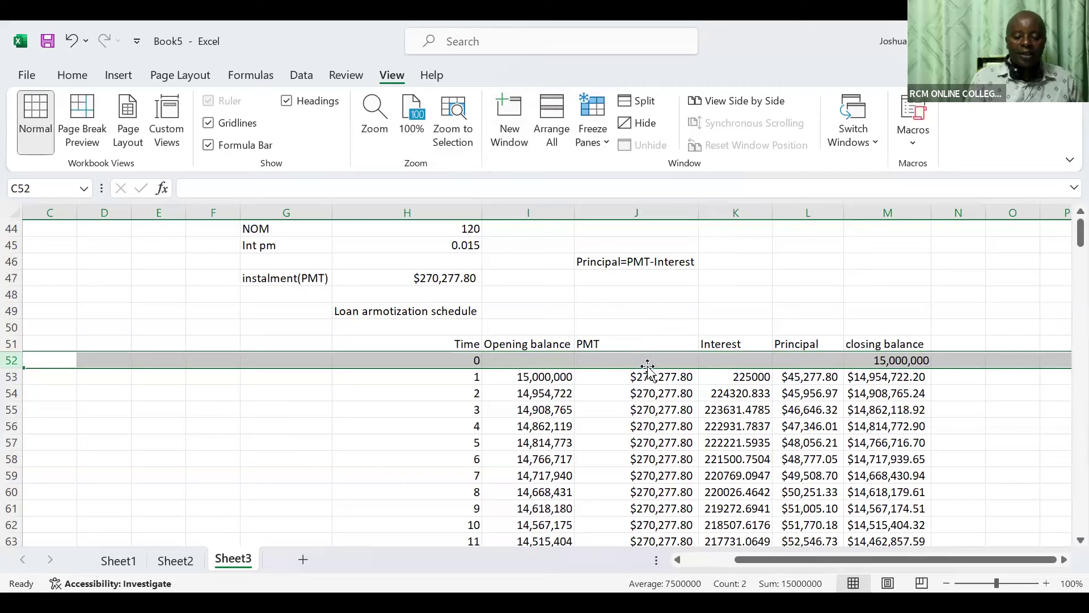
Step: Examine the schedule rows beneath the frozen headings, from the first periods down to the opening balance of period 120
key(Down)
key(Down)
key(Down)
key(Down)
key(Down)
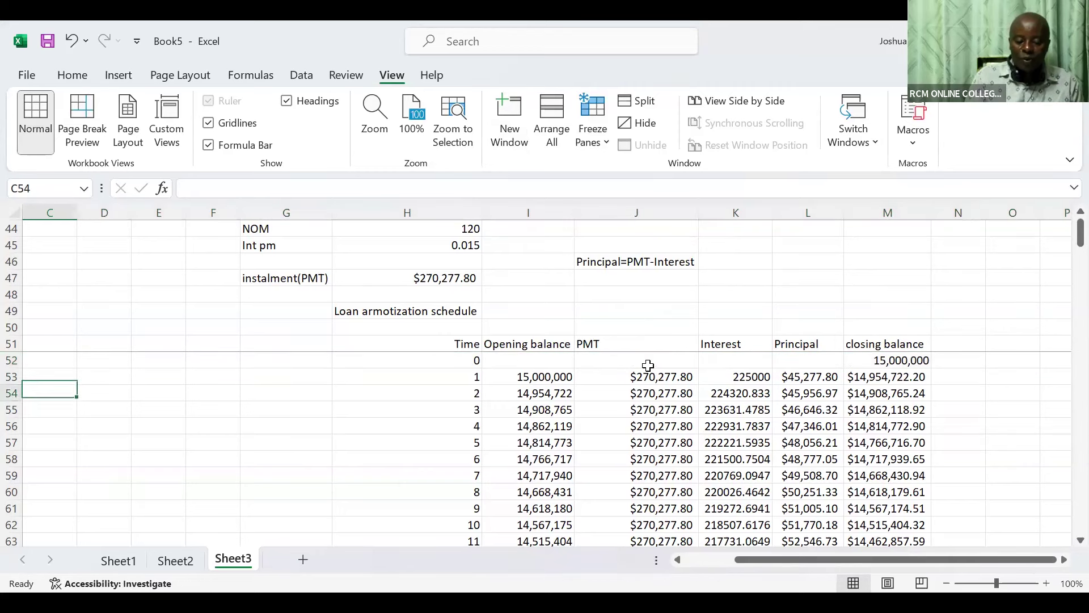
key(Down)
key(Down)
key(Down)
key(Down)
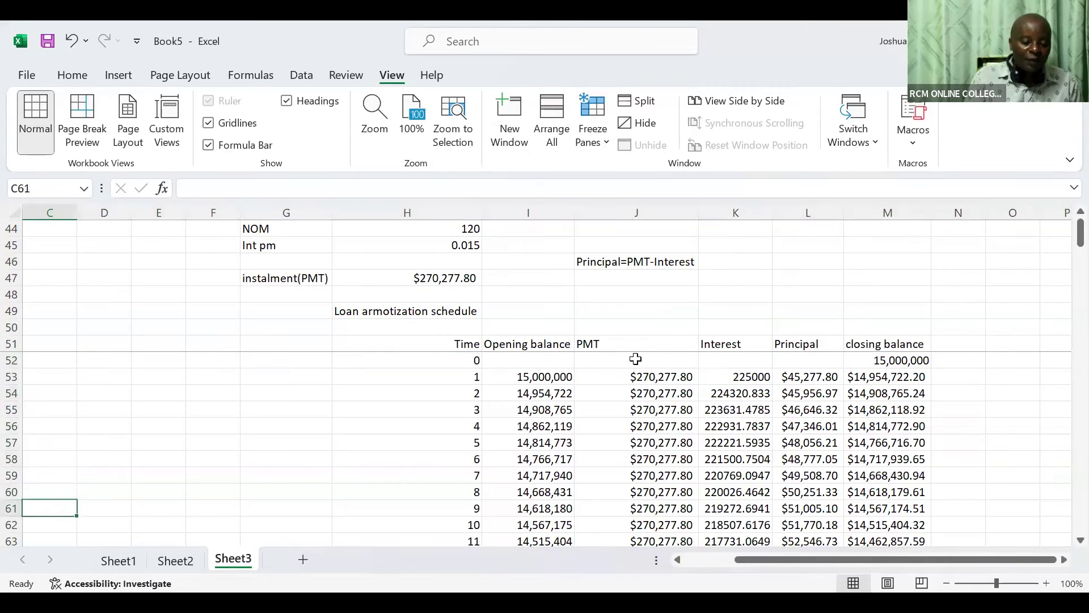
key(Down)
key(Down)
key(Down)
key(Down)
key(Down)
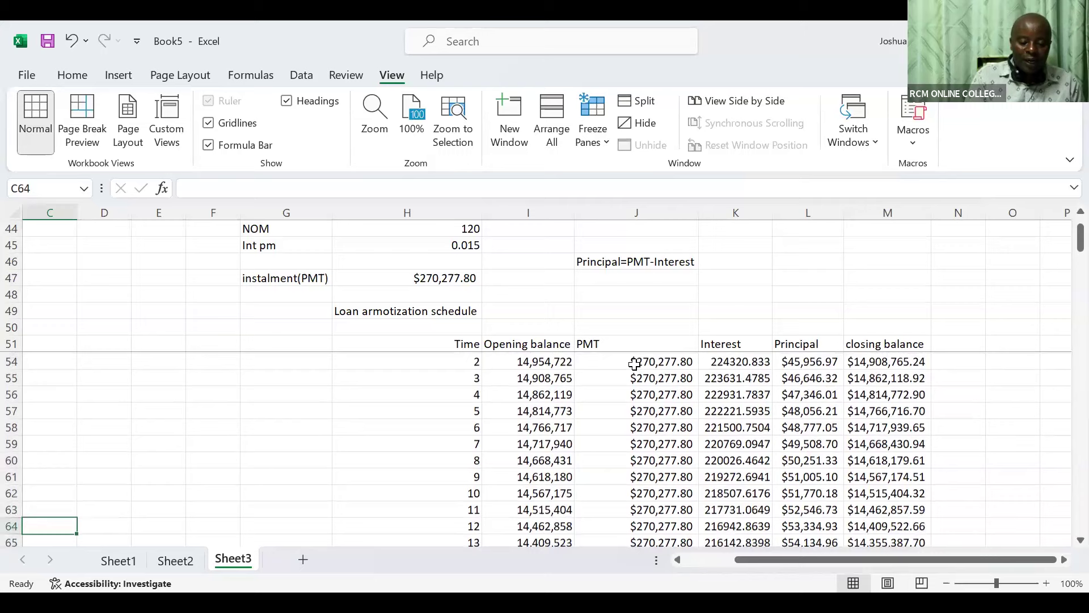
key(Down)
key(Down)
key(Down)
key(Down)
key(Down)
key(Down)
key(Down)
key(Down)
key(Down)
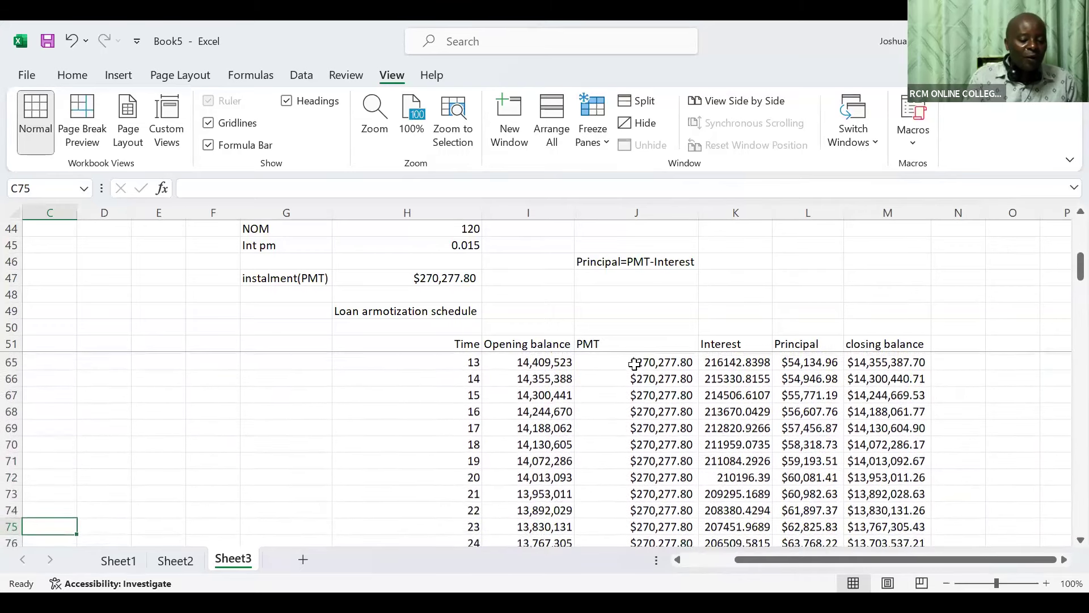
click(503, 345)
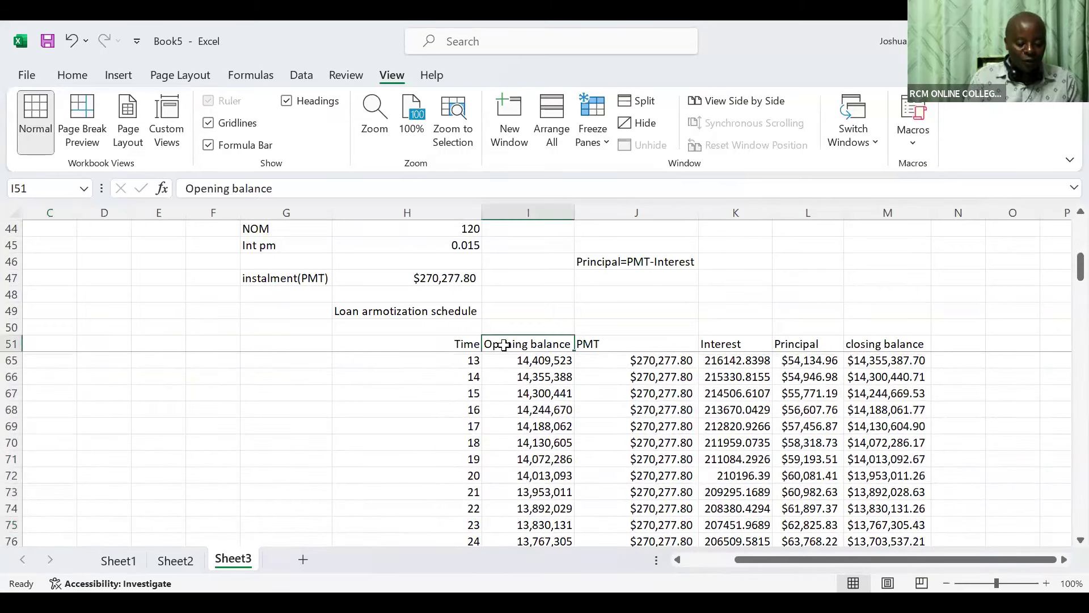
key(Down)
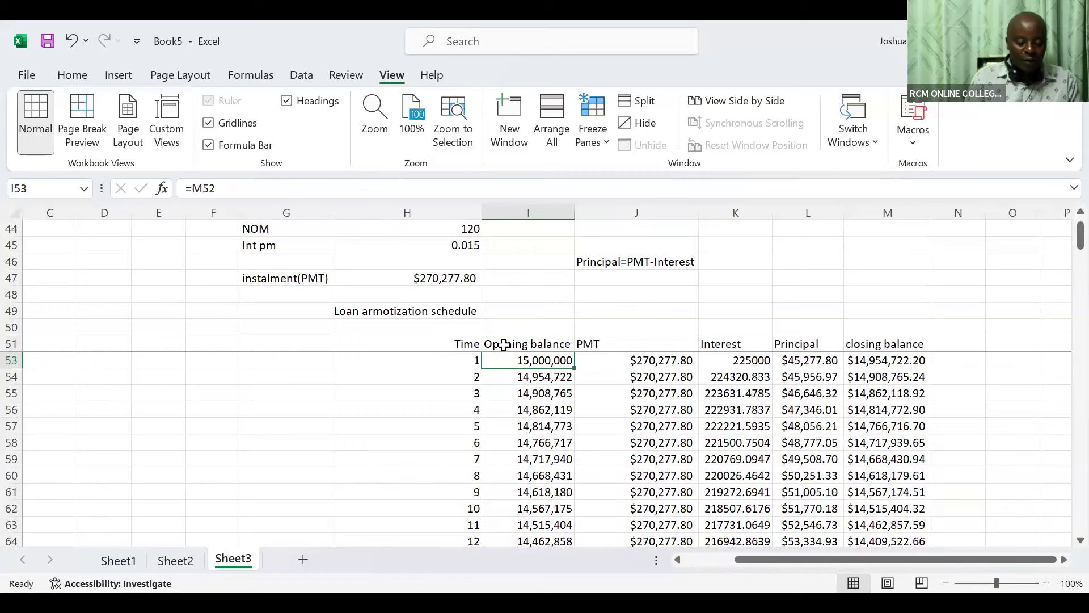
key(ctrl+Down)
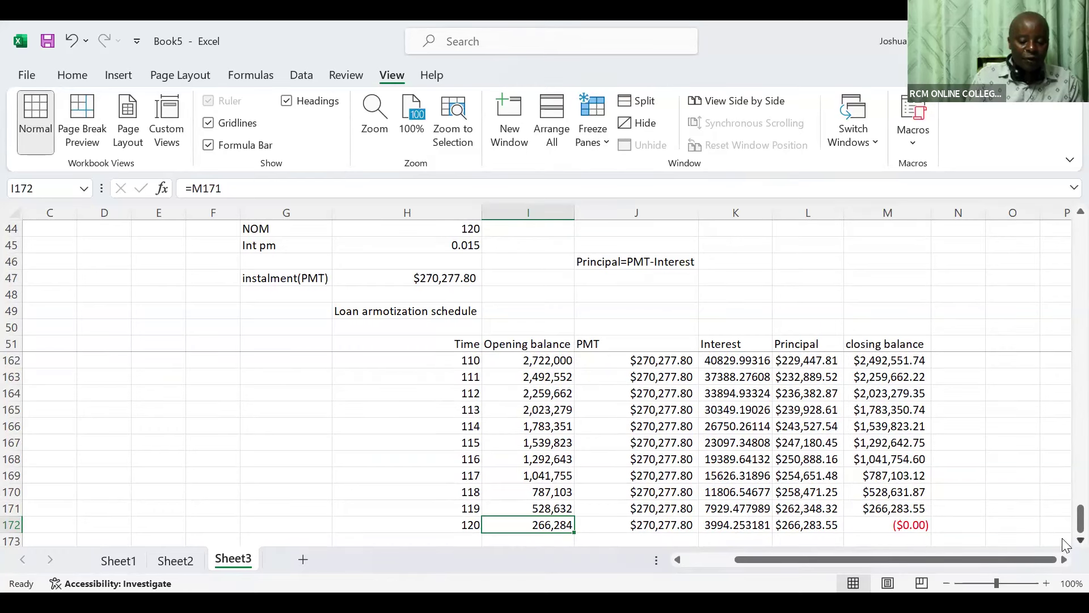
Step: Total the PMT, Interest and Principal columns in J173:L173 with AutoSum and autofit all column widths to show the totals
scroll(1064, 544, down, 2)
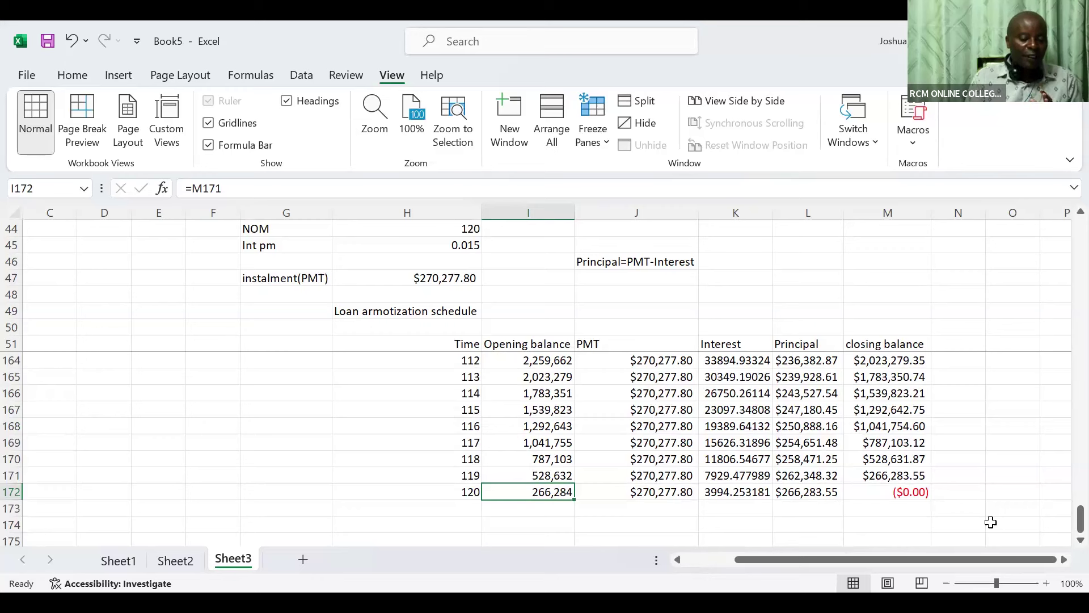
key(Down)
key(Right)
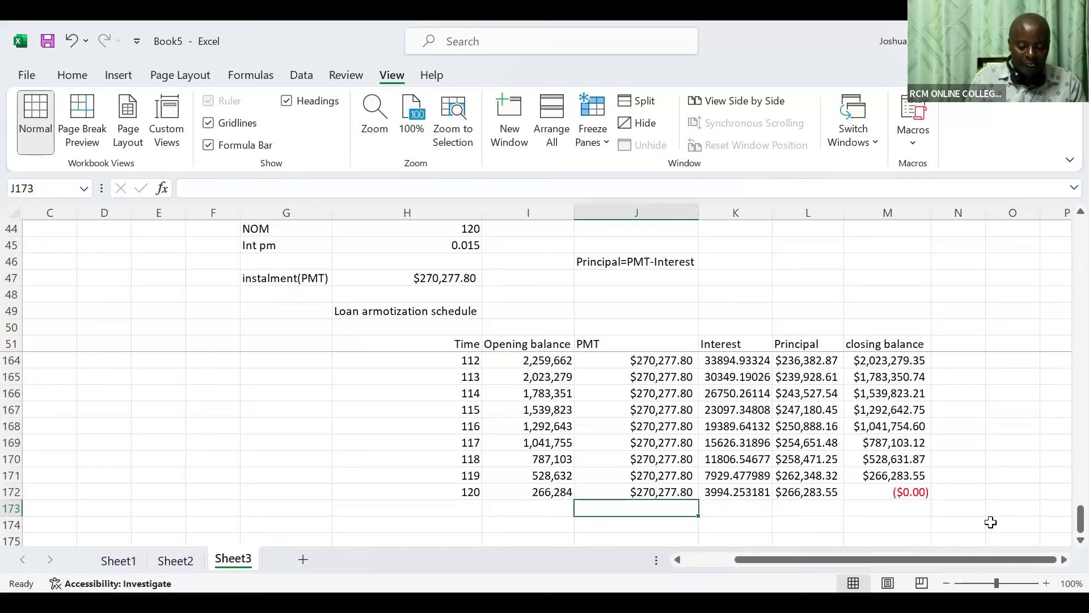
key(shift+Right)
key(shift+Down)
key(shift+Up)
key(shift+Right)
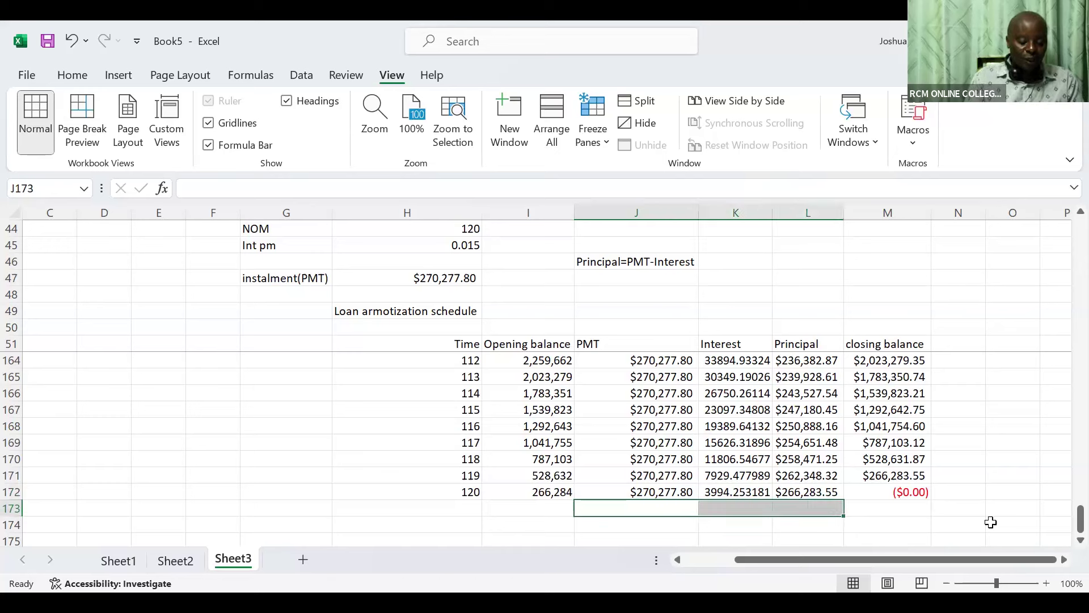
key(alt+equal)
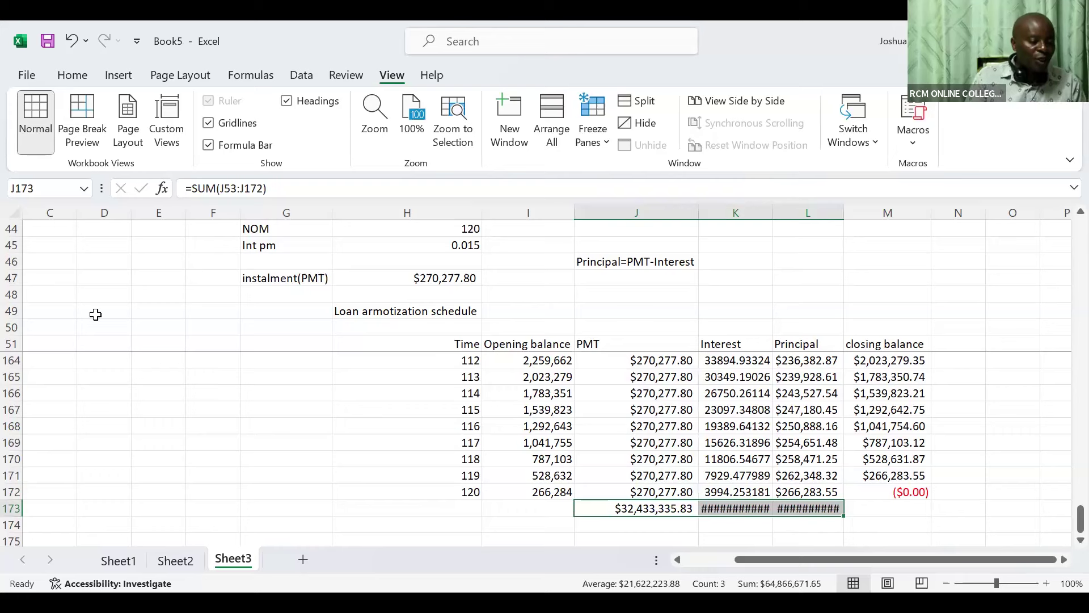
click(15, 213)
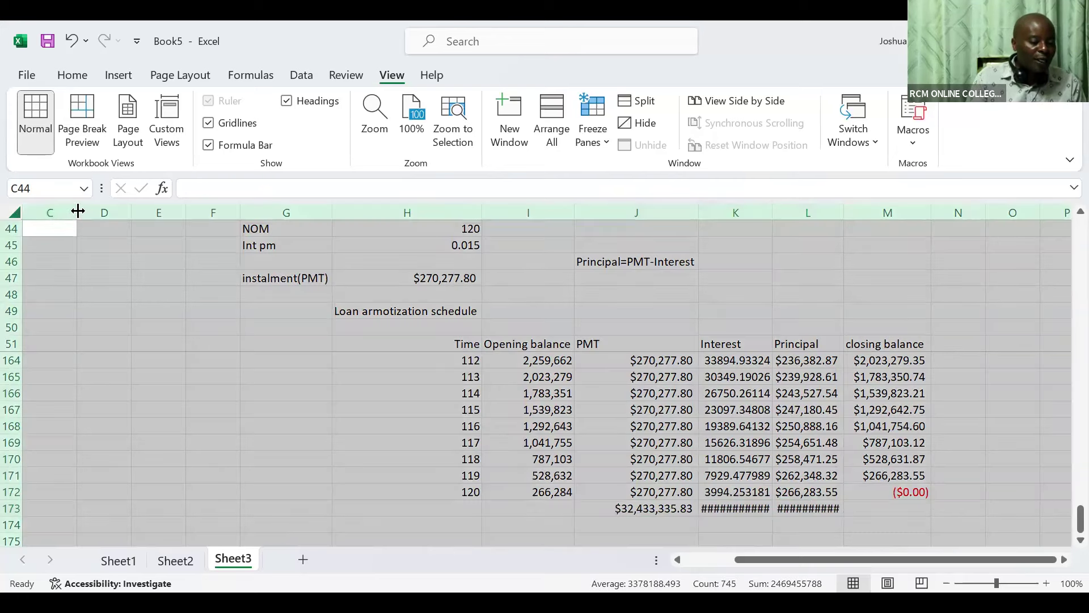
double_click(129, 211)
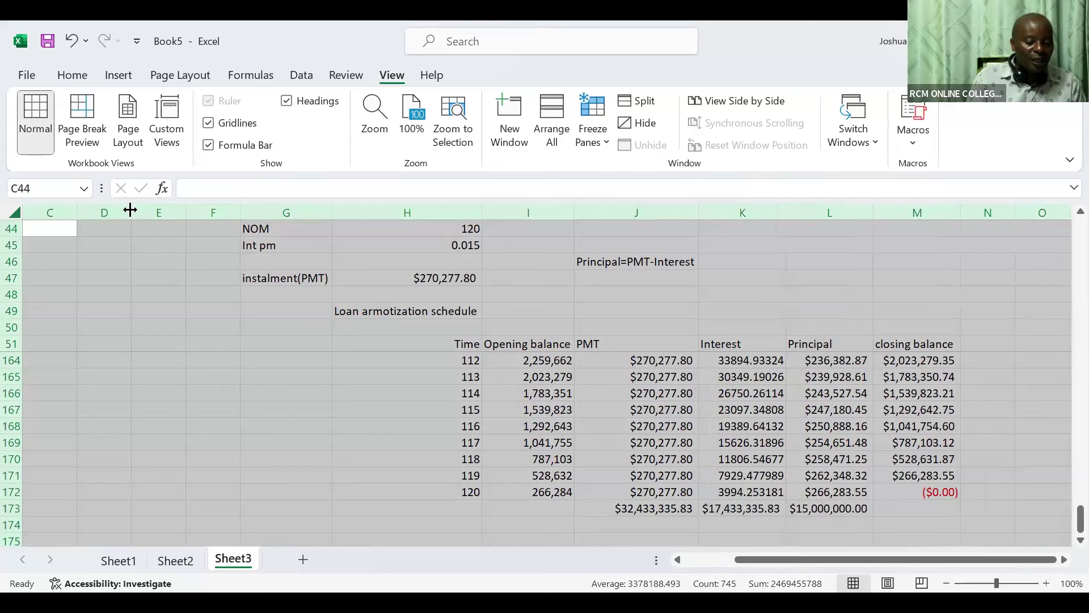